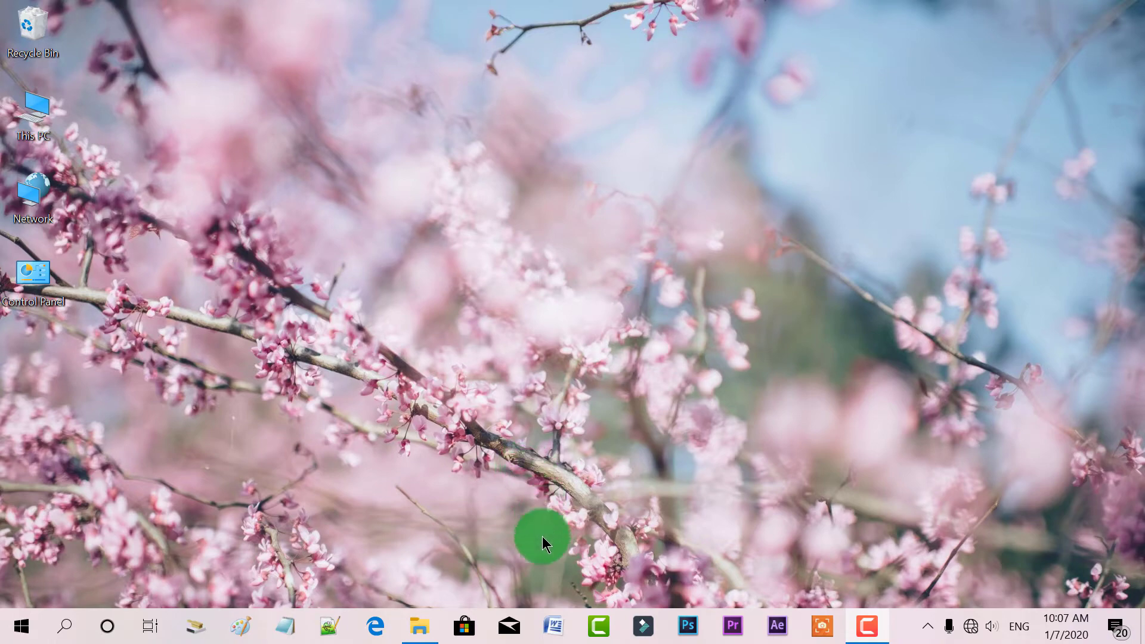
Open the nested Miracle Box_Cracked 2.58 folder inside Android Tool and run Miracle Box_Cracked 2.58.exe.
{"action": "left_click", "coordinate": [421, 627]}
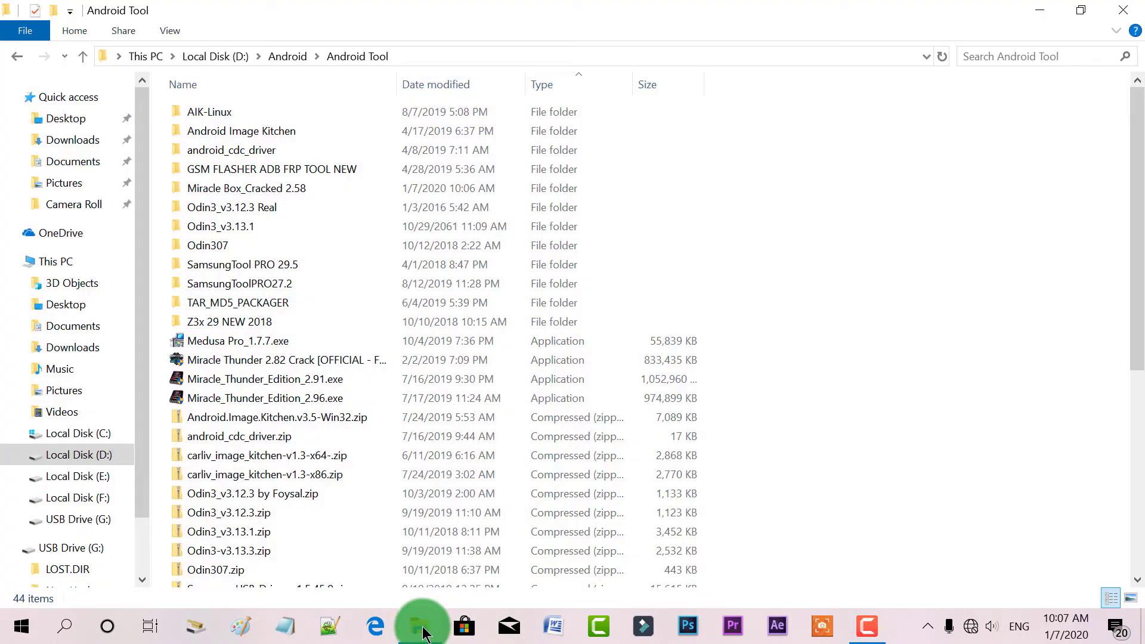
{"action": "double_click", "coordinate": [256, 187]}
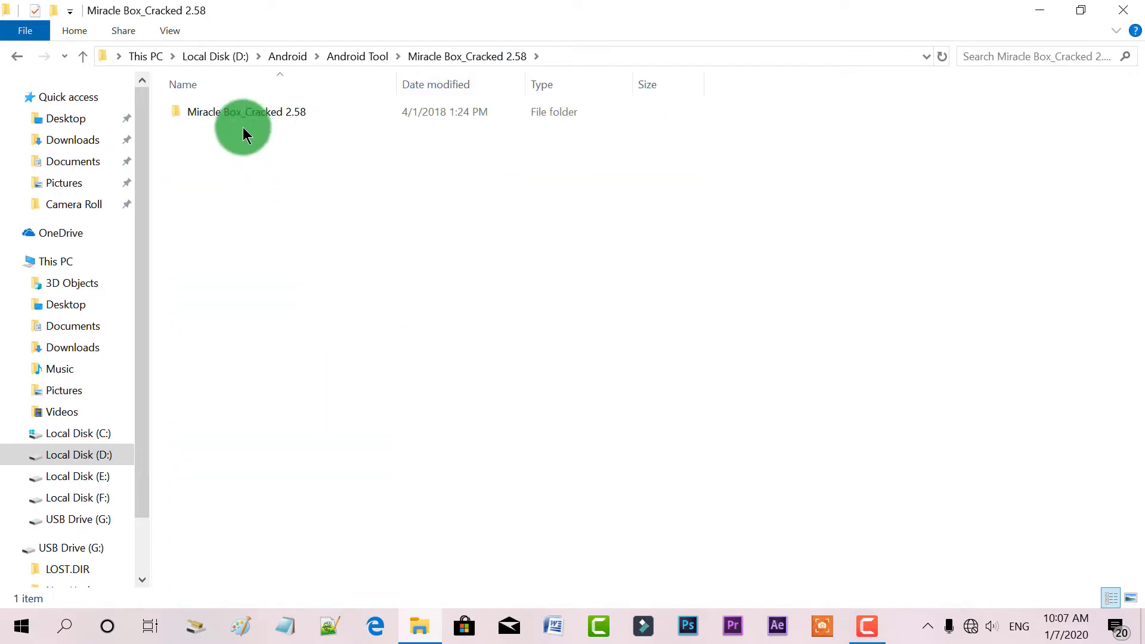
{"action": "double_click", "coordinate": [238, 113]}
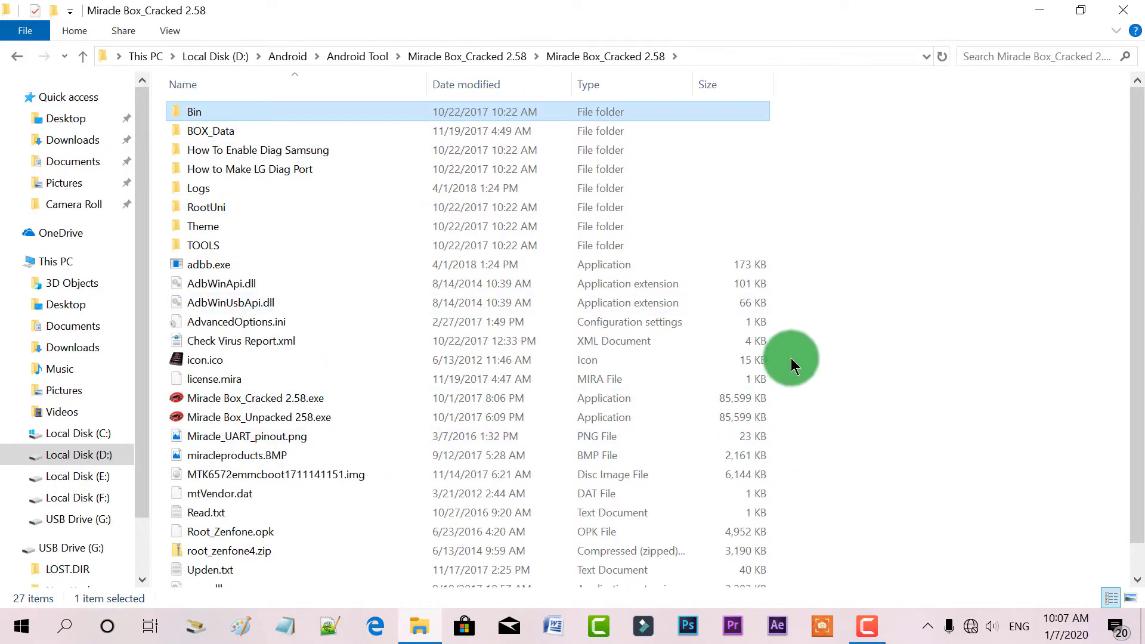
{"action": "scroll", "coordinate": [400, 352], "scroll_direction": "down", "scroll_amount": 1}
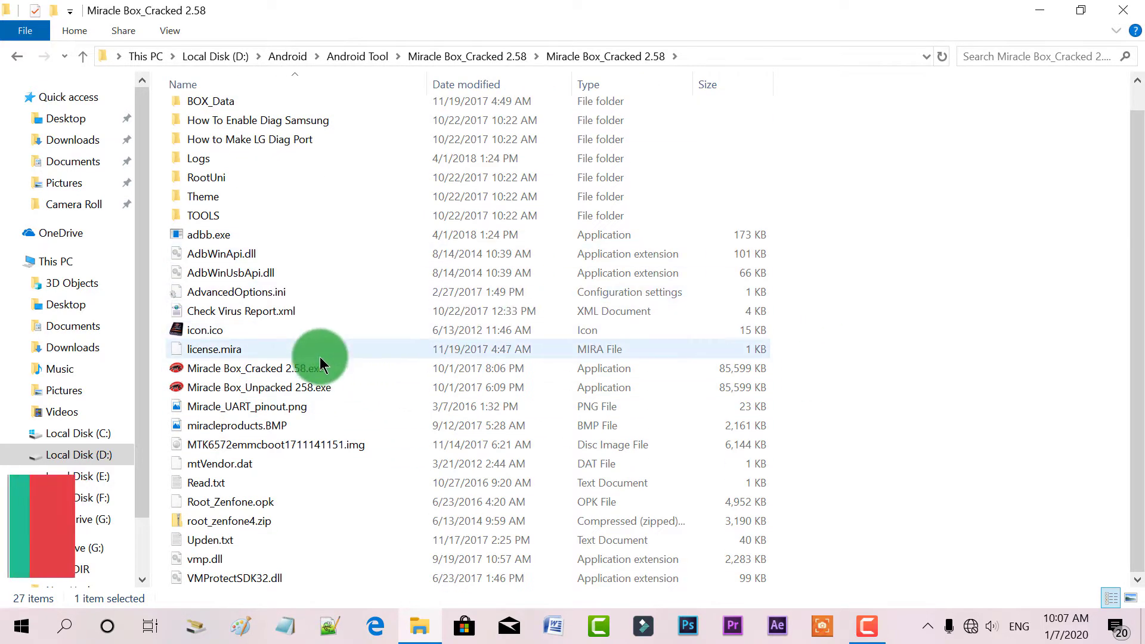
{"action": "double_click", "coordinate": [309, 366]}
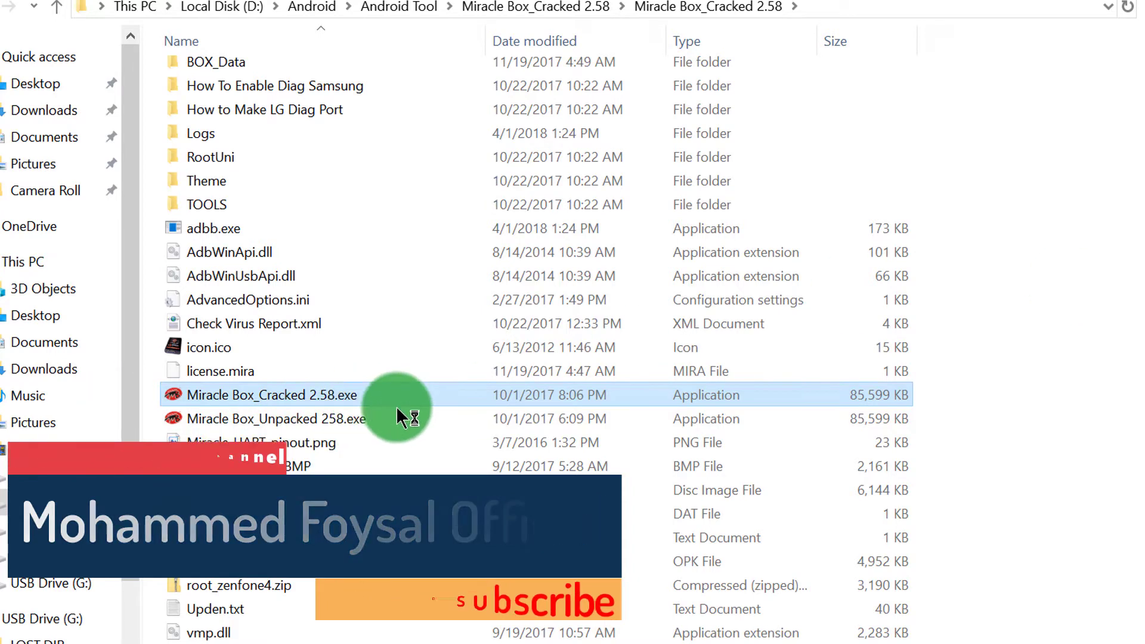
{"action": "right_click", "coordinate": [402, 379]}
{"action": "left_click", "coordinate": [394, 179]}
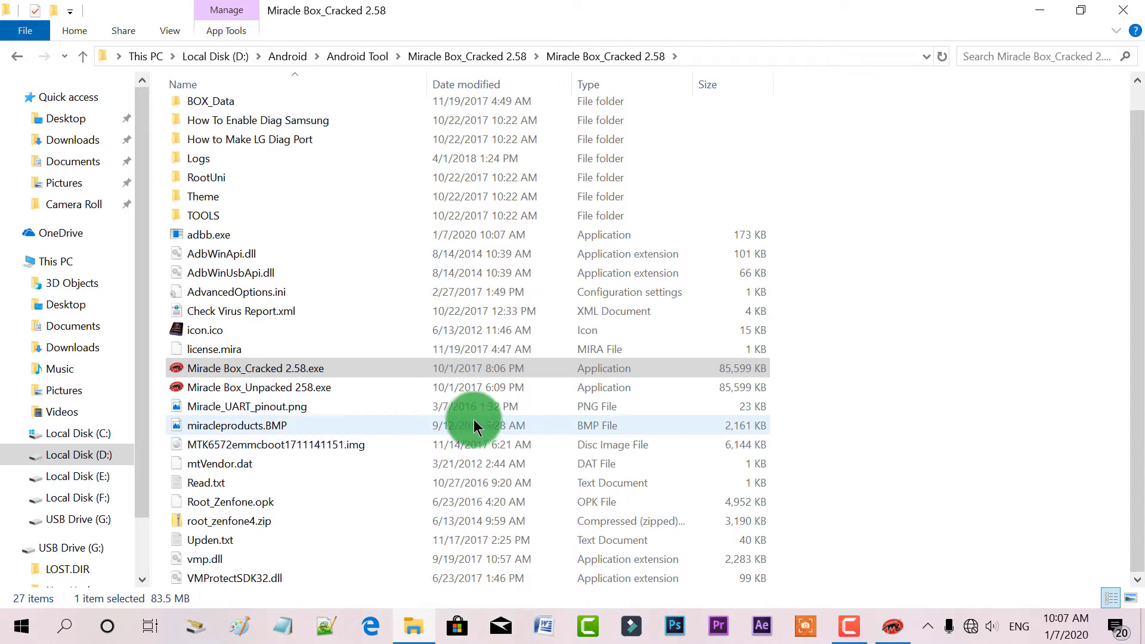
Bring up the Miracle Box window, reposition it over the folder window, and minimize it.
{"action": "left_click", "coordinate": [309, 373]}
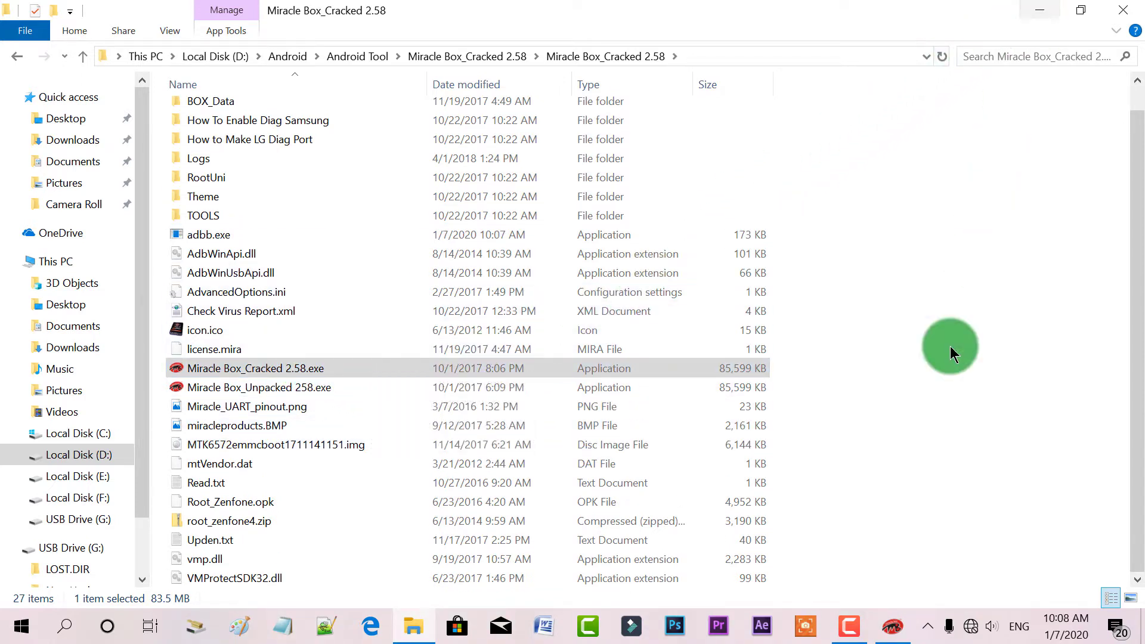
{"action": "left_click", "coordinate": [892, 628]}
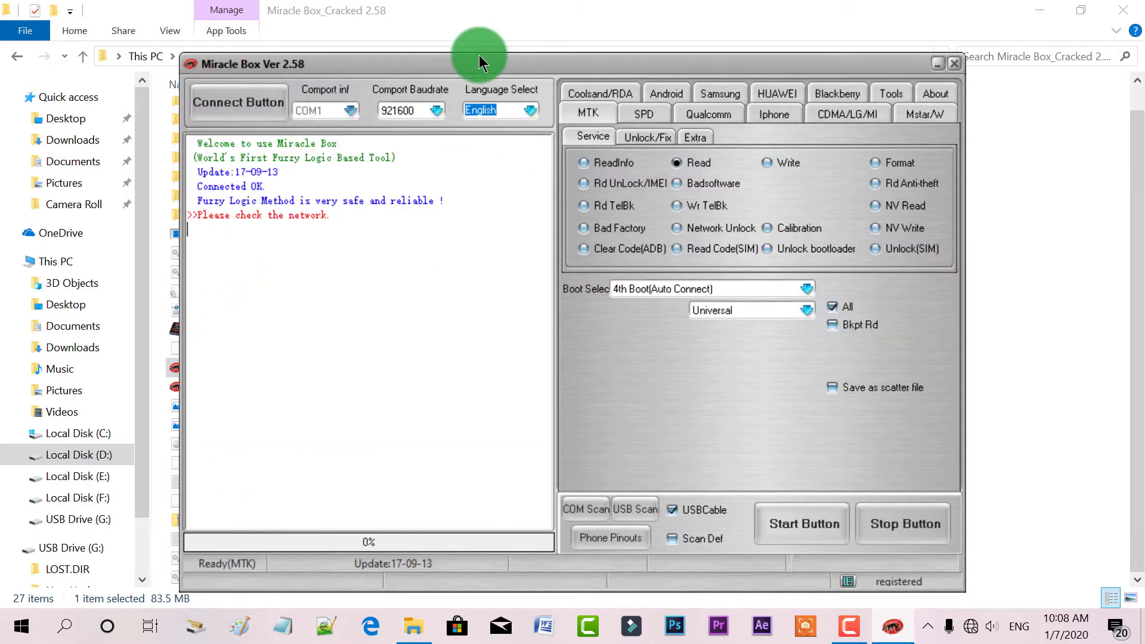
{"action": "left_click_drag", "start_coordinate": [481, 60], "coordinate": [504, 96]}
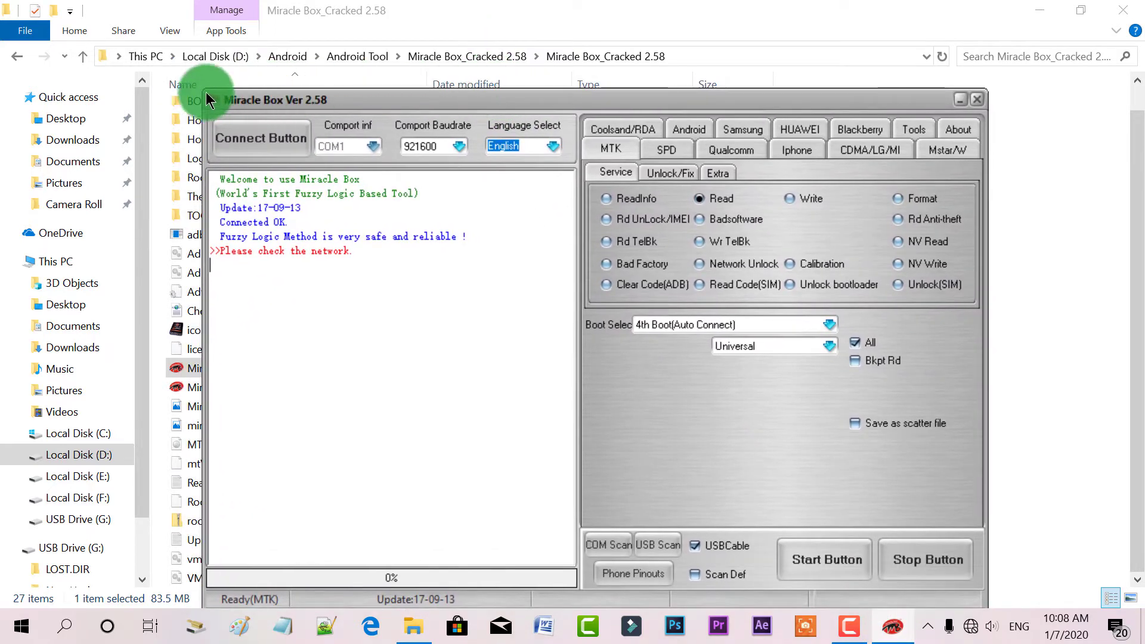
{"action": "left_click_drag", "start_coordinate": [204, 97], "coordinate": [274, 48]}
{"action": "left_click", "coordinate": [262, 65]}
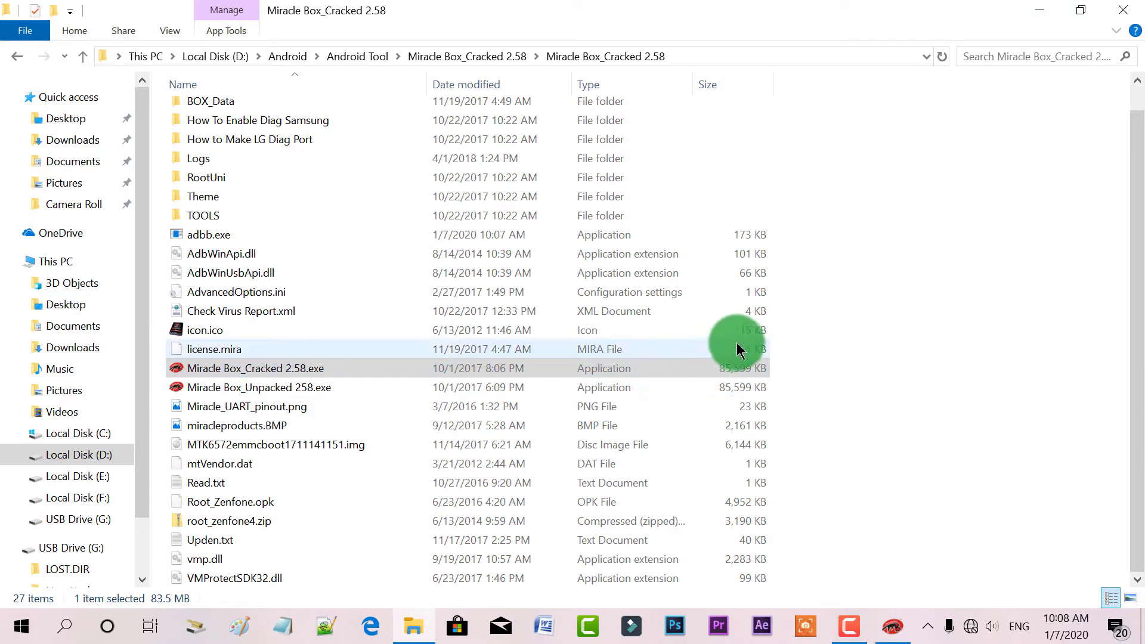
{"action": "left_click", "coordinate": [893, 626]}
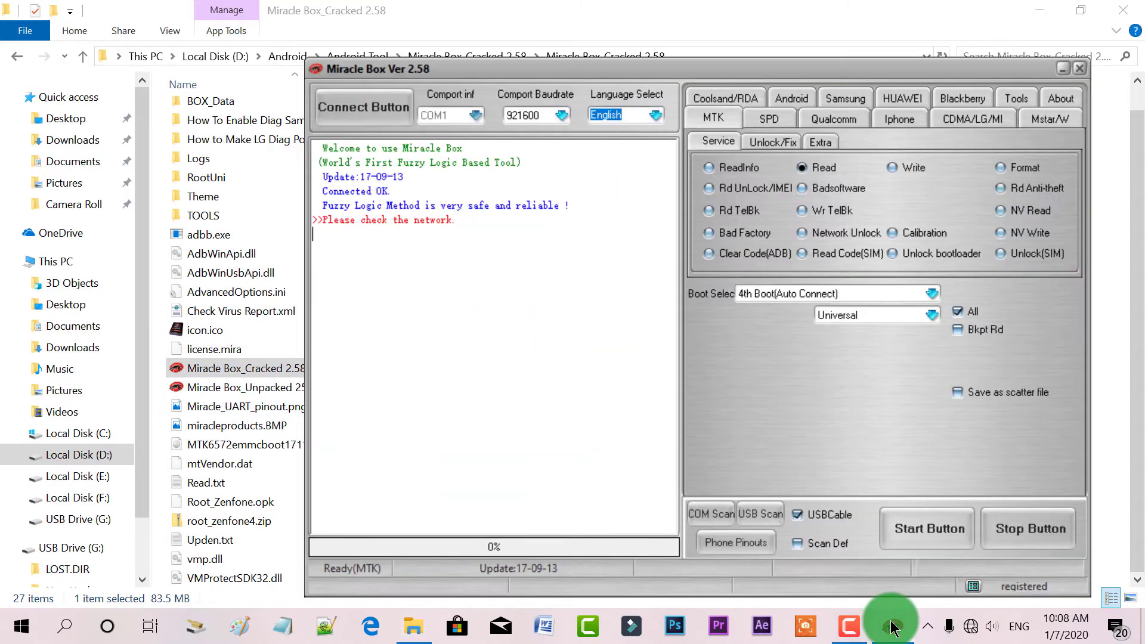
{"action": "left_click", "coordinate": [893, 627]}
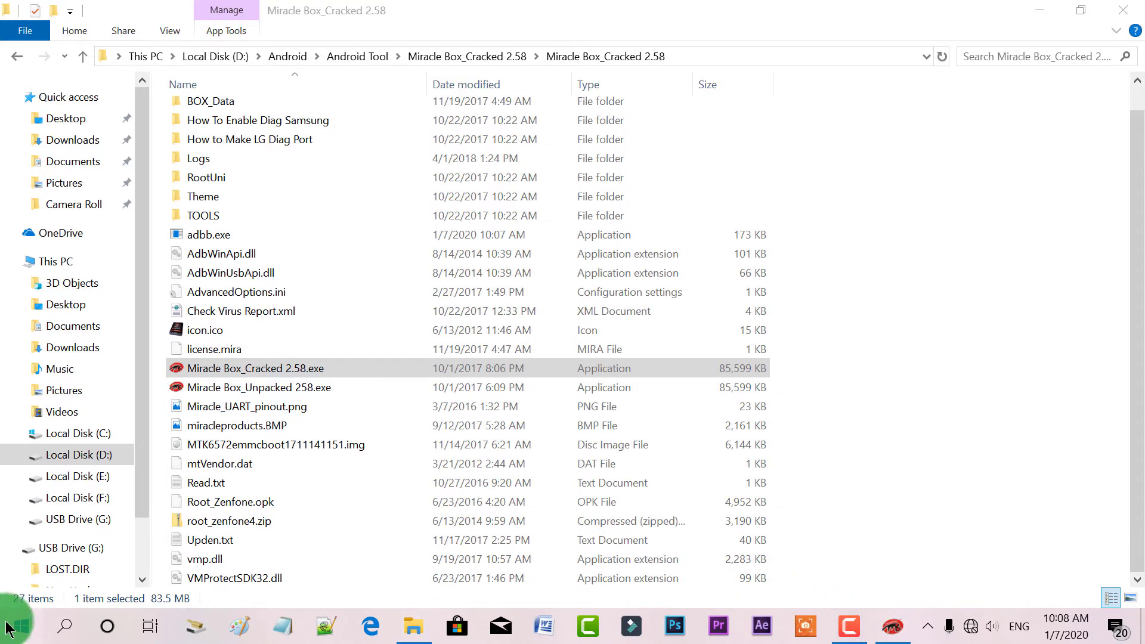
Go to Update & Security in Windows Settings and open Virus & threat protection in Windows Security.
{"action": "left_click", "coordinate": [8, 627]}
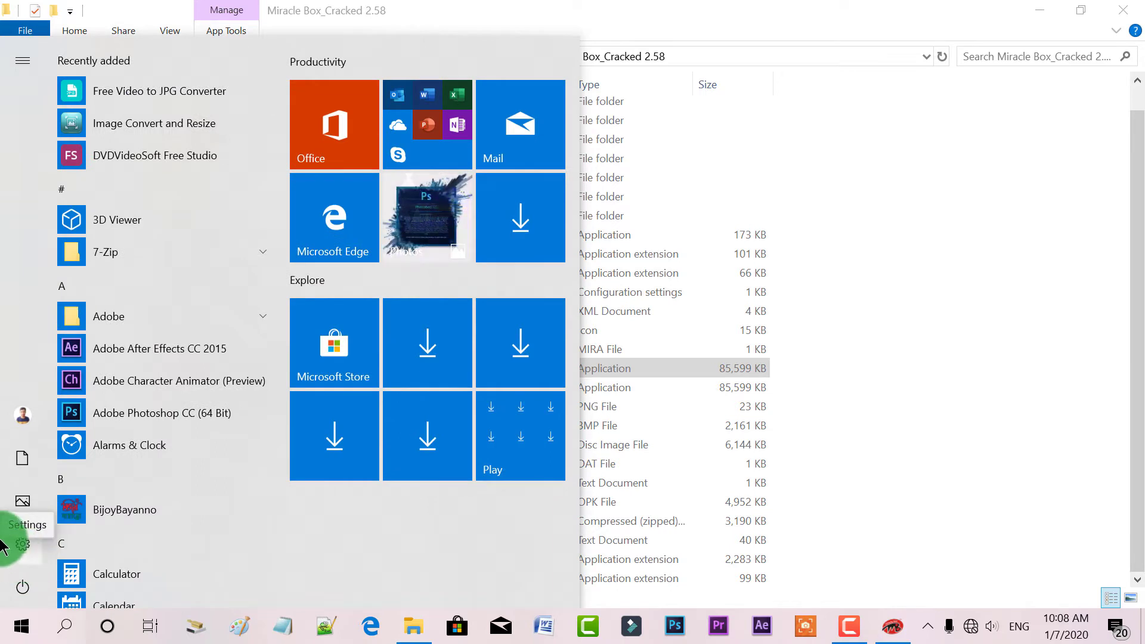
{"action": "left_click", "coordinate": [23, 545]}
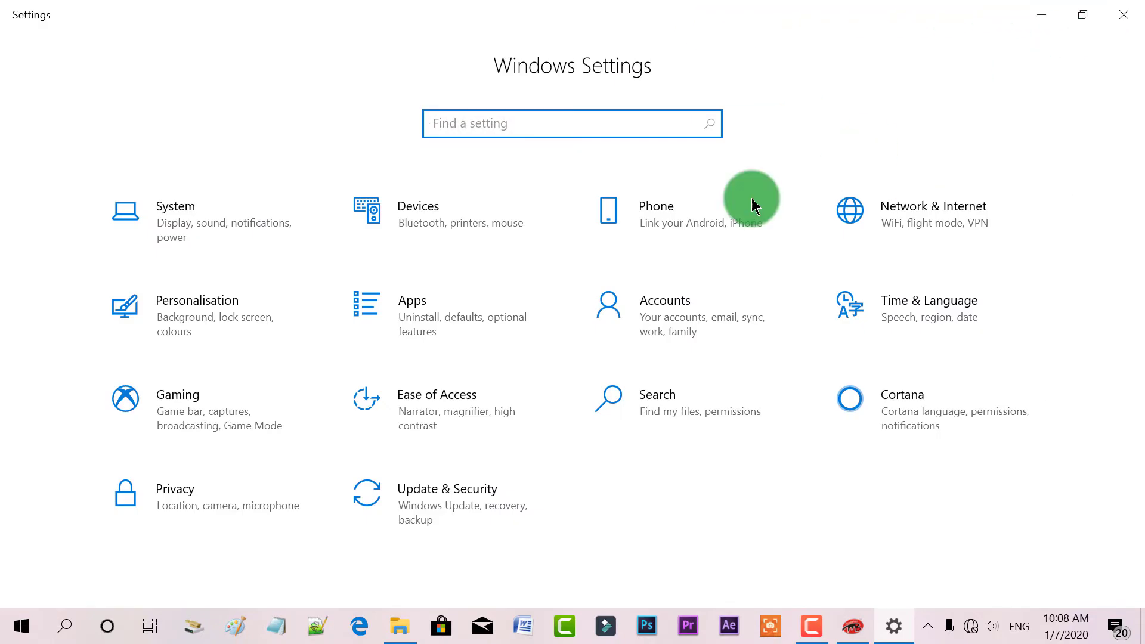
{"action": "left_click", "coordinate": [437, 496]}
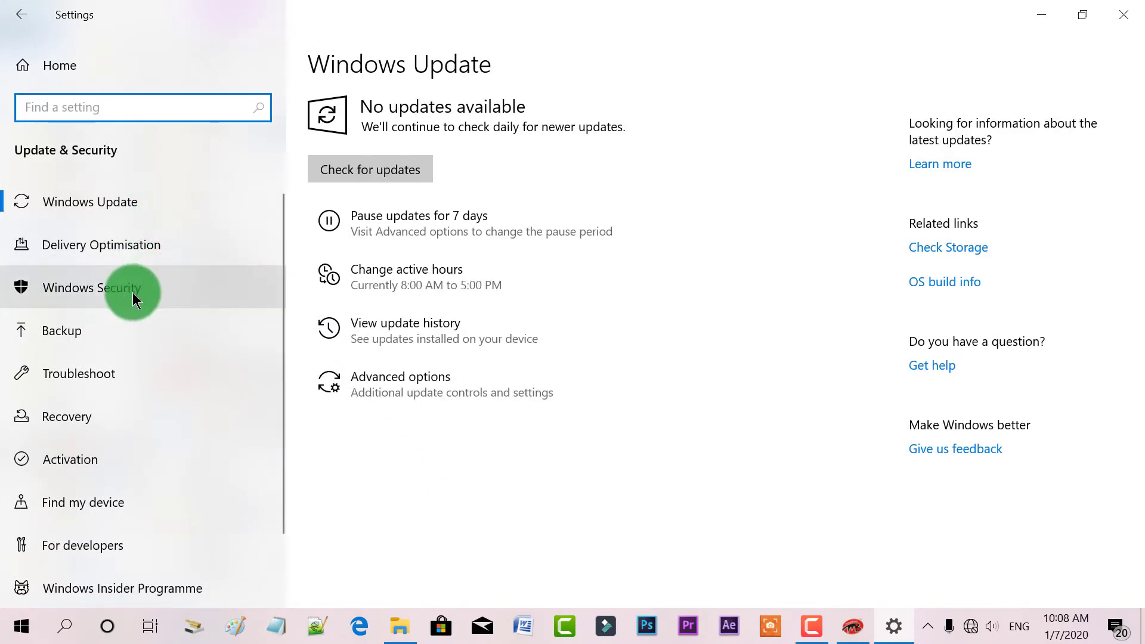
{"action": "left_click", "coordinate": [109, 296]}
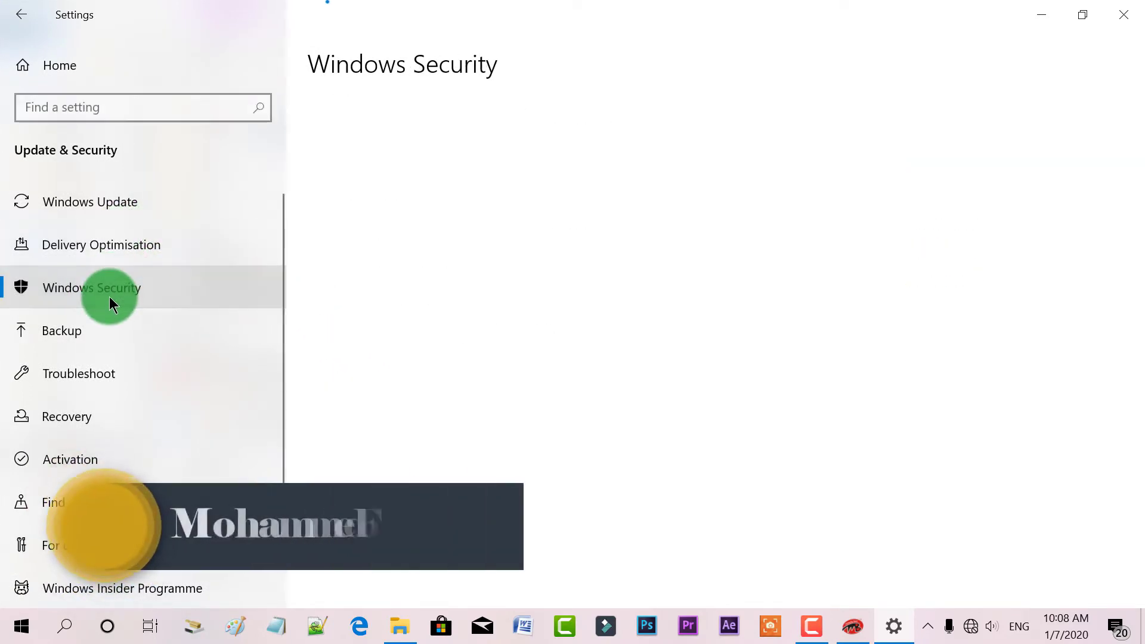
{"action": "scroll", "coordinate": [427, 226], "scroll_direction": "down", "scroll_amount": 1}
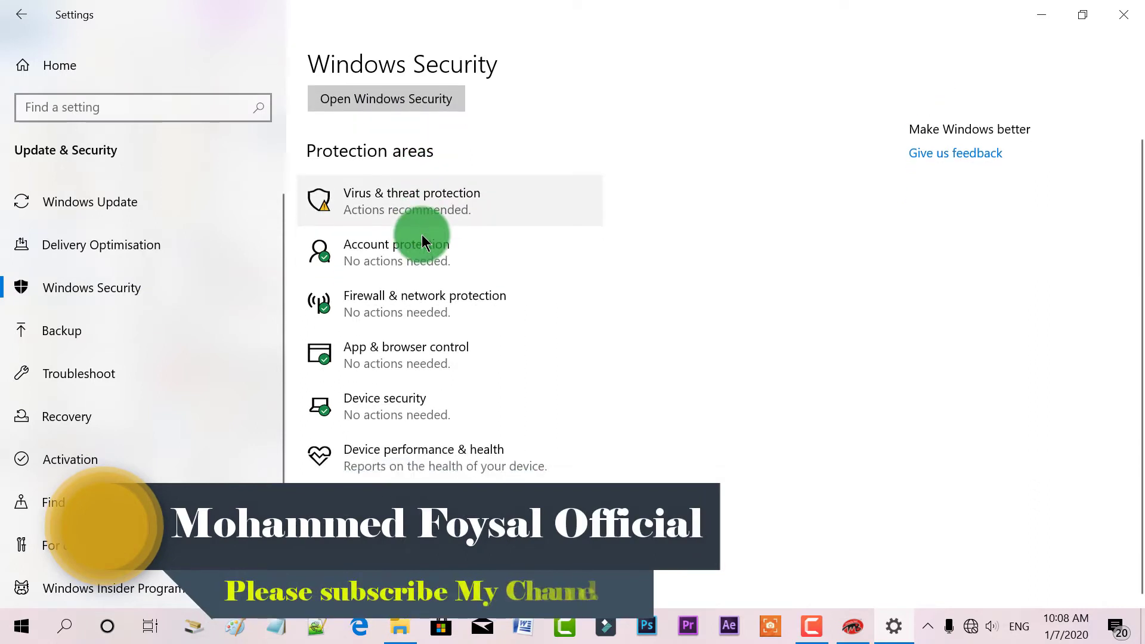
{"action": "left_click", "coordinate": [377, 207]}
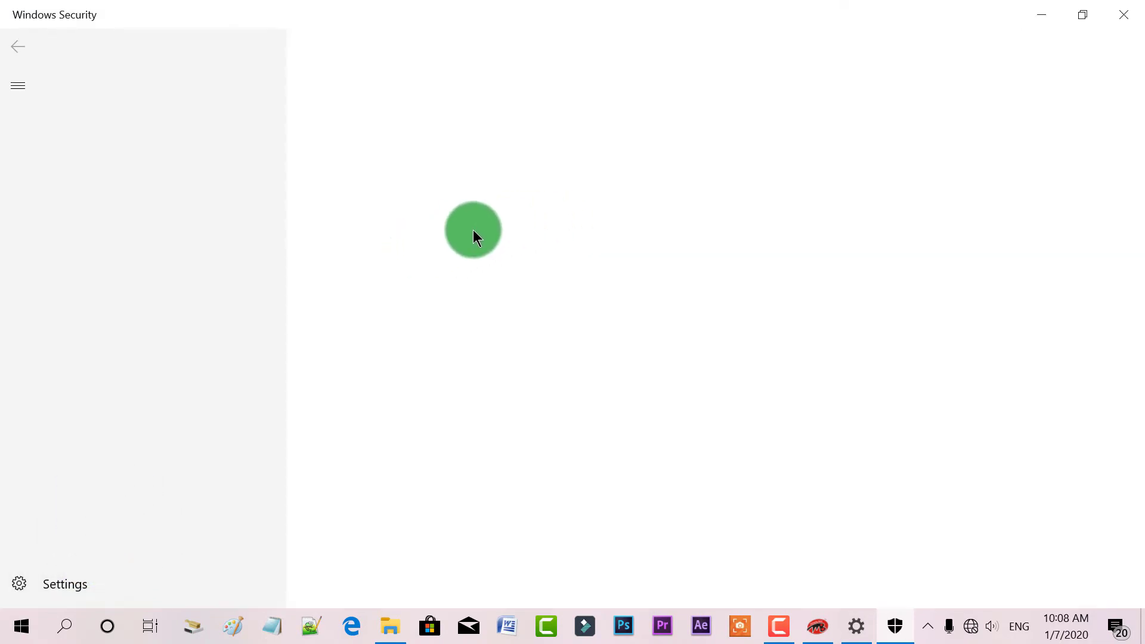
Open the Virus & threat protection settings and go to the Controlled folder access management page.
{"action": "scroll", "coordinate": [564, 167], "scroll_direction": "down", "scroll_amount": 3}
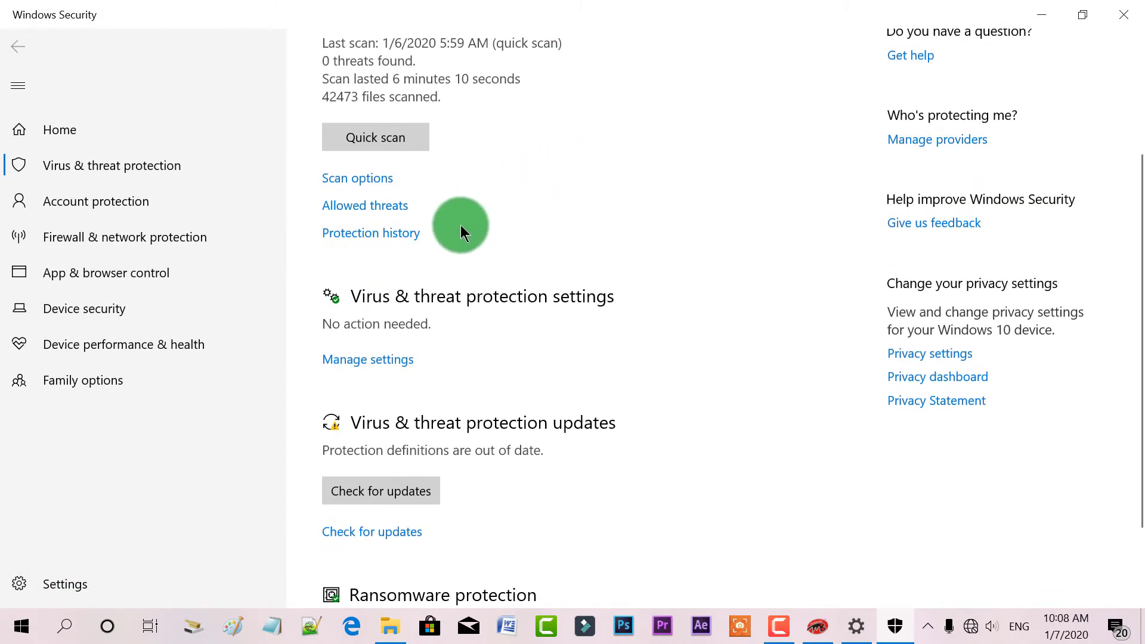
{"action": "scroll", "coordinate": [463, 232], "scroll_direction": "down", "scroll_amount": 2}
{"action": "left_click", "coordinate": [382, 273]}
{"action": "scroll", "coordinate": [598, 181], "scroll_direction": "down", "scroll_amount": 15}
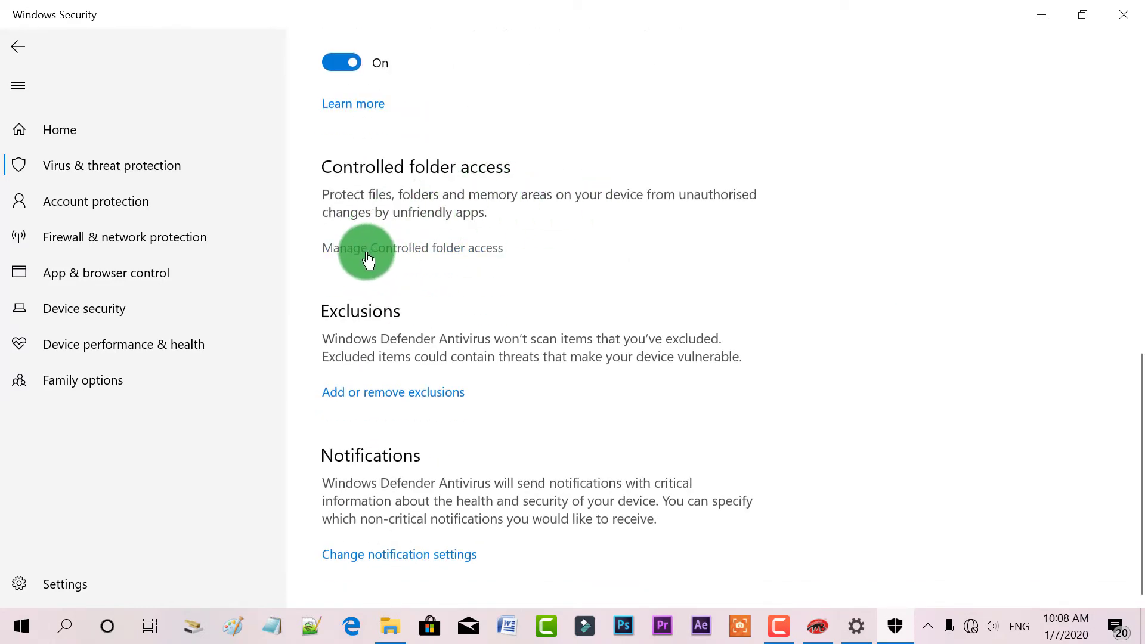
{"action": "left_click", "coordinate": [368, 254]}
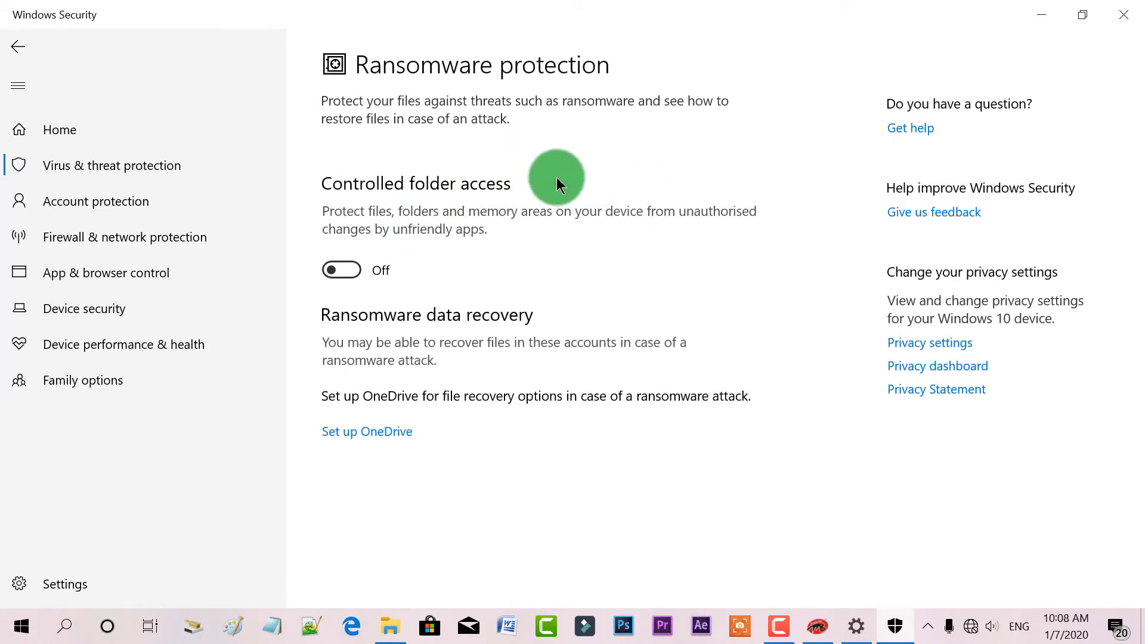
Switch Controlled folder access on and back off, and return to the Virus & threat protection settings.
{"action": "left_click", "coordinate": [348, 270]}
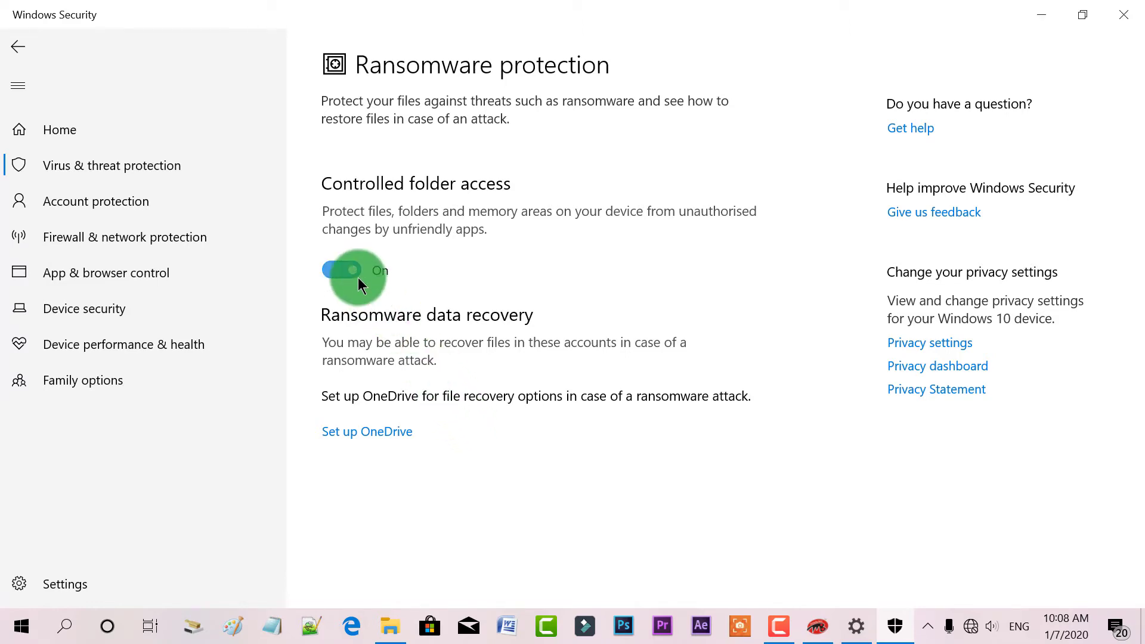
{"action": "left_click", "coordinate": [355, 273]}
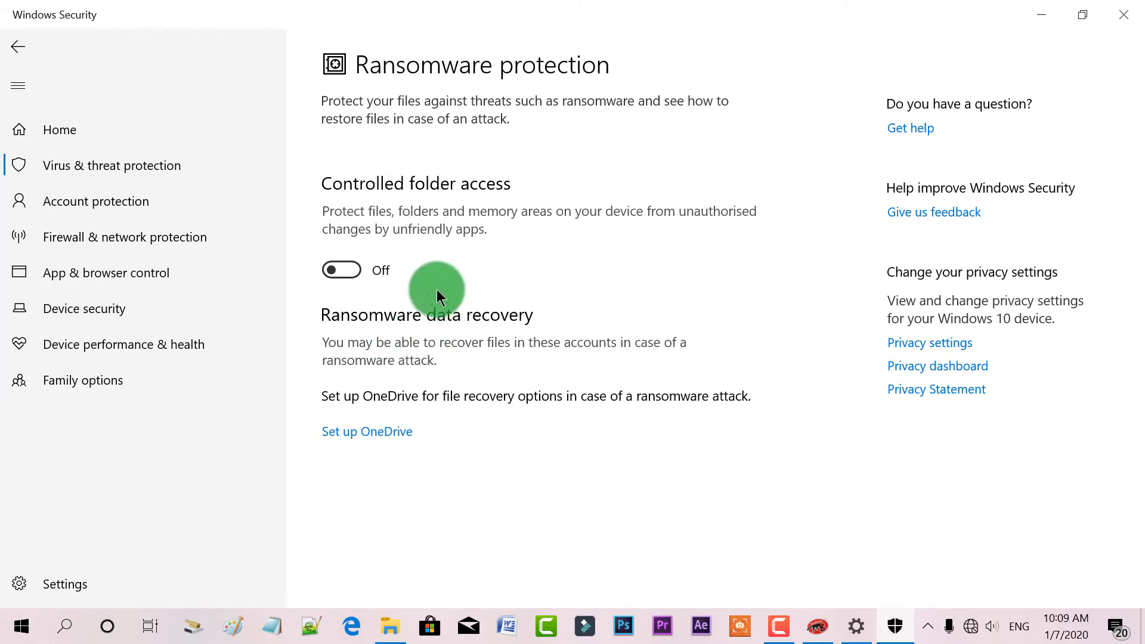
{"action": "left_click", "coordinate": [6, 46]}
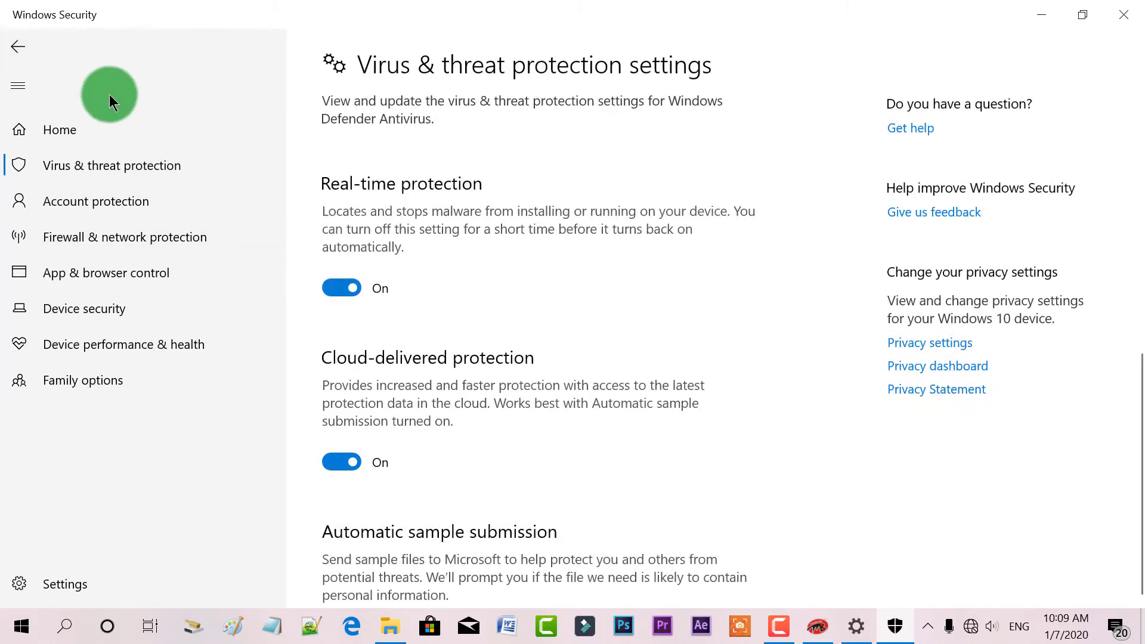
Review the Virus & threat protection settings, from real-time protection to exclusions and notifications.
{"action": "scroll", "coordinate": [417, 249], "scroll_direction": "down", "scroll_amount": 10}
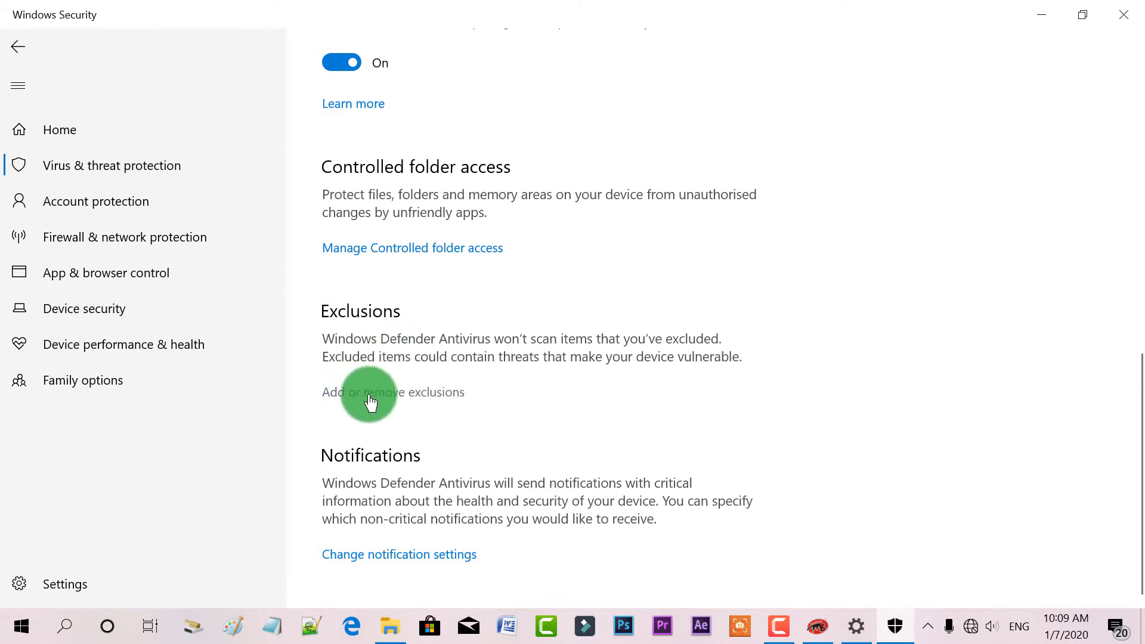
{"action": "scroll", "coordinate": [396, 376], "scroll_direction": "up", "scroll_amount": 5}
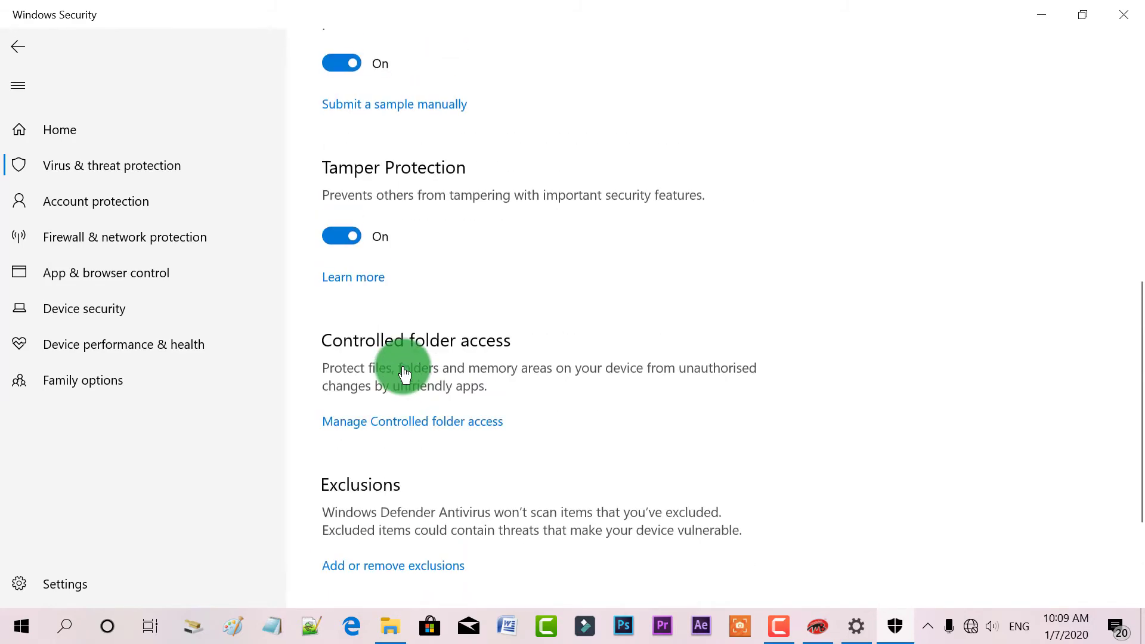
{"action": "scroll", "coordinate": [412, 350], "scroll_direction": "up", "scroll_amount": 4}
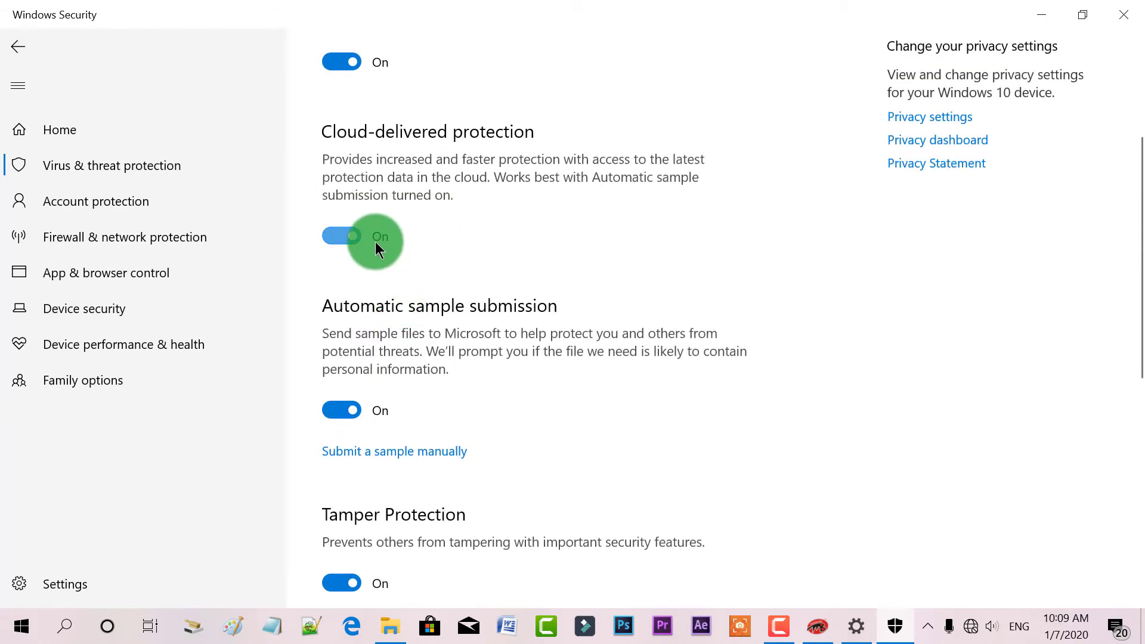
{"action": "scroll", "coordinate": [375, 247], "scroll_direction": "up", "scroll_amount": 4}
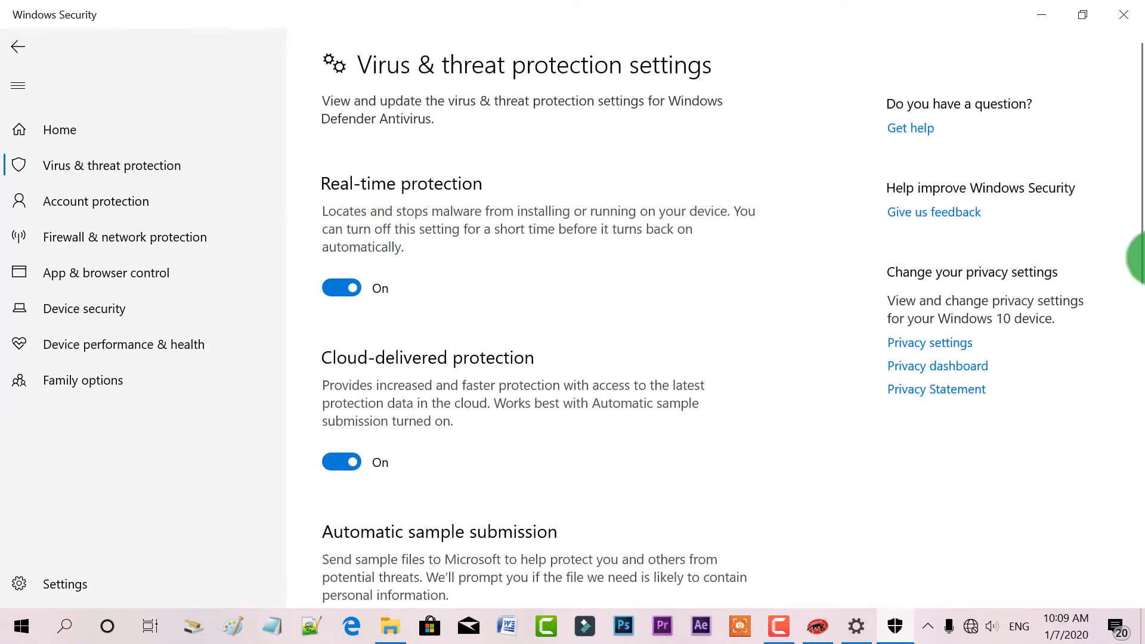
{"action": "scroll", "coordinate": [700, 234], "scroll_direction": "down", "scroll_amount": 6}
{"action": "scroll", "coordinate": [478, 285], "scroll_direction": "up", "scroll_amount": 3}
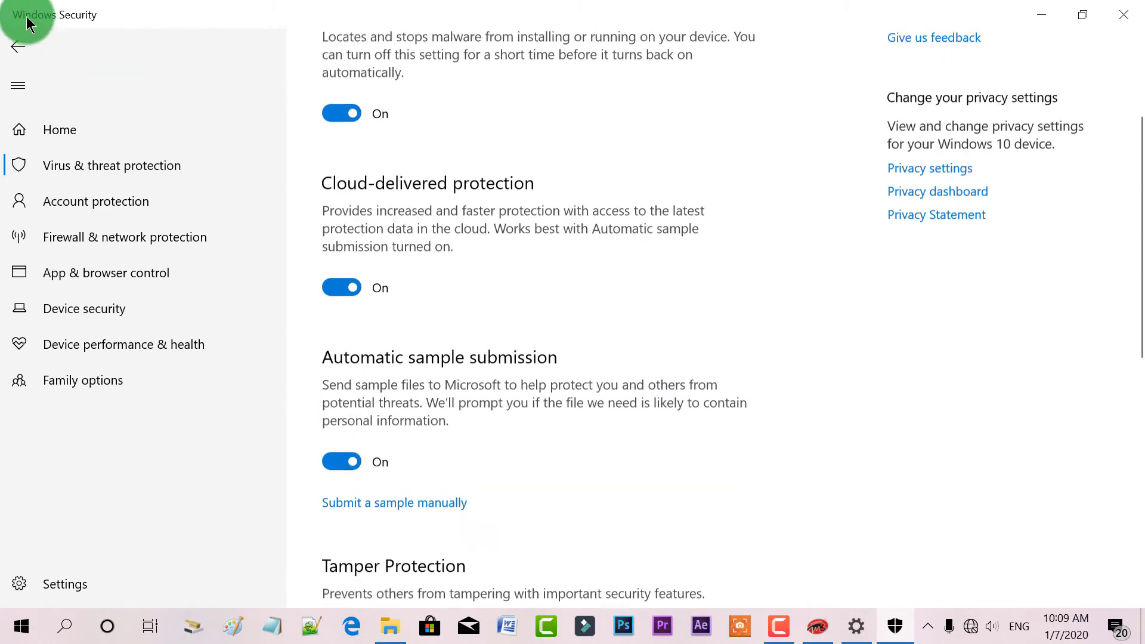
Expand VirTool:Win32/DelfInject and Trojan:Win32/Desmedser in the allowed threats list, and open the protection history.
{"action": "left_click", "coordinate": [17, 39]}
{"action": "scroll", "coordinate": [366, 248], "scroll_direction": "down", "scroll_amount": 1}
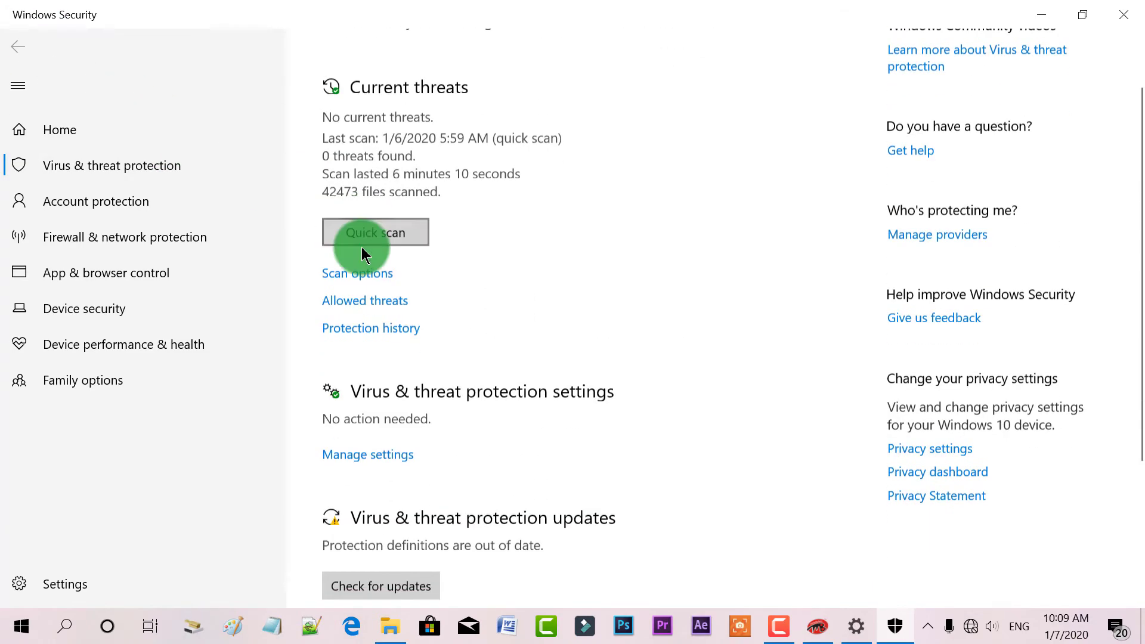
{"action": "left_click", "coordinate": [377, 293]}
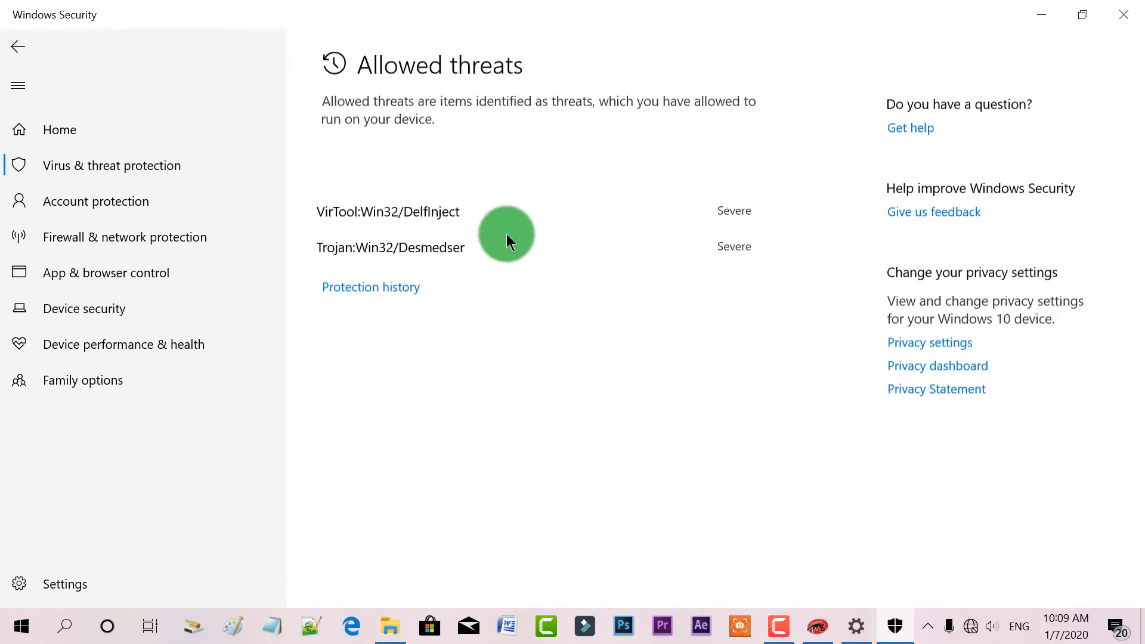
{"action": "left_click", "coordinate": [707, 213]}
{"action": "left_click", "coordinate": [710, 226]}
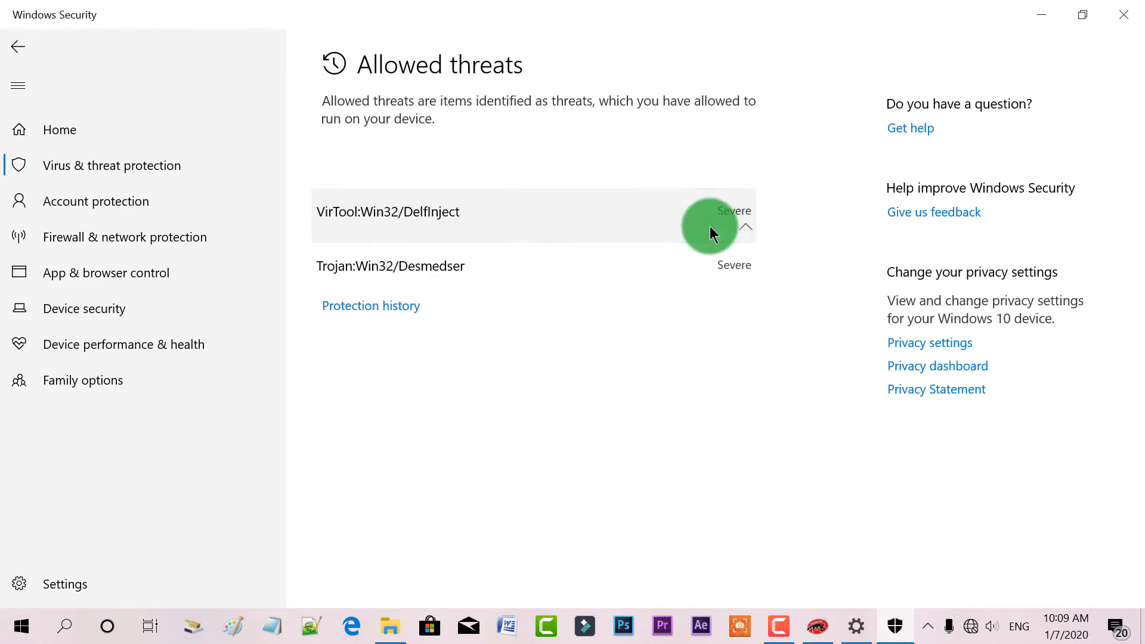
{"action": "left_click", "coordinate": [710, 227]}
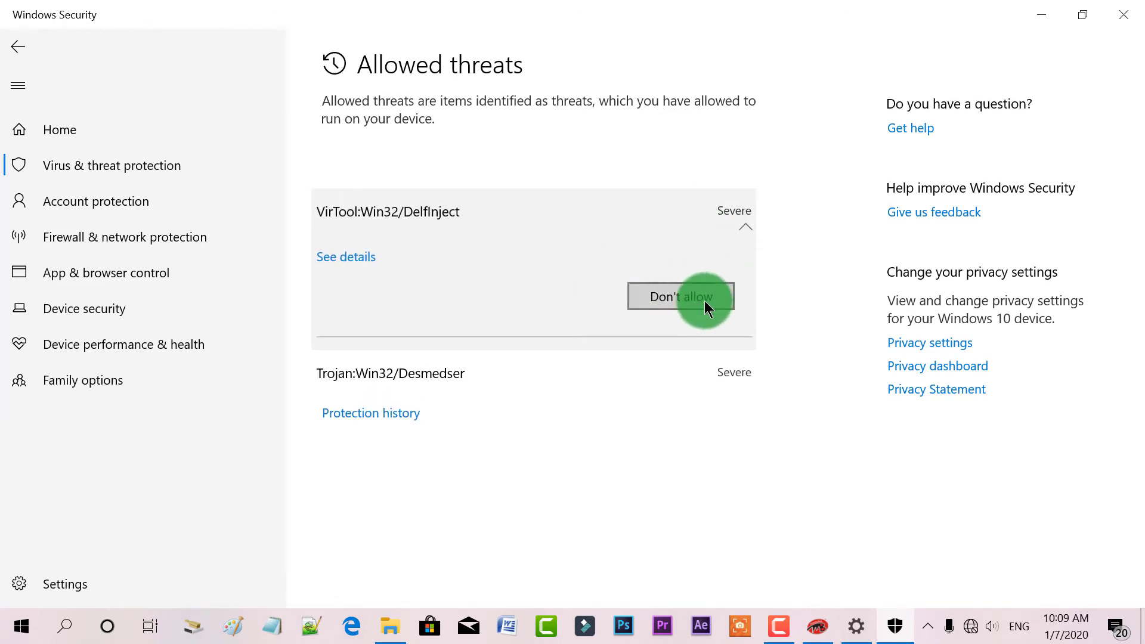
{"action": "left_click", "coordinate": [581, 359]}
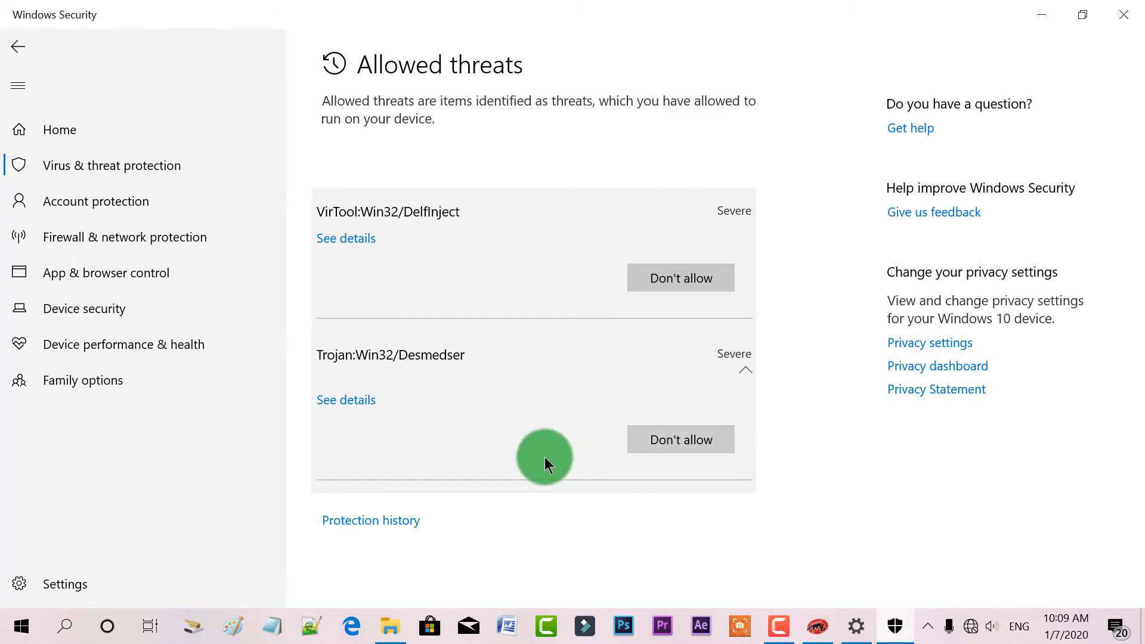
{"action": "left_click", "coordinate": [368, 512]}
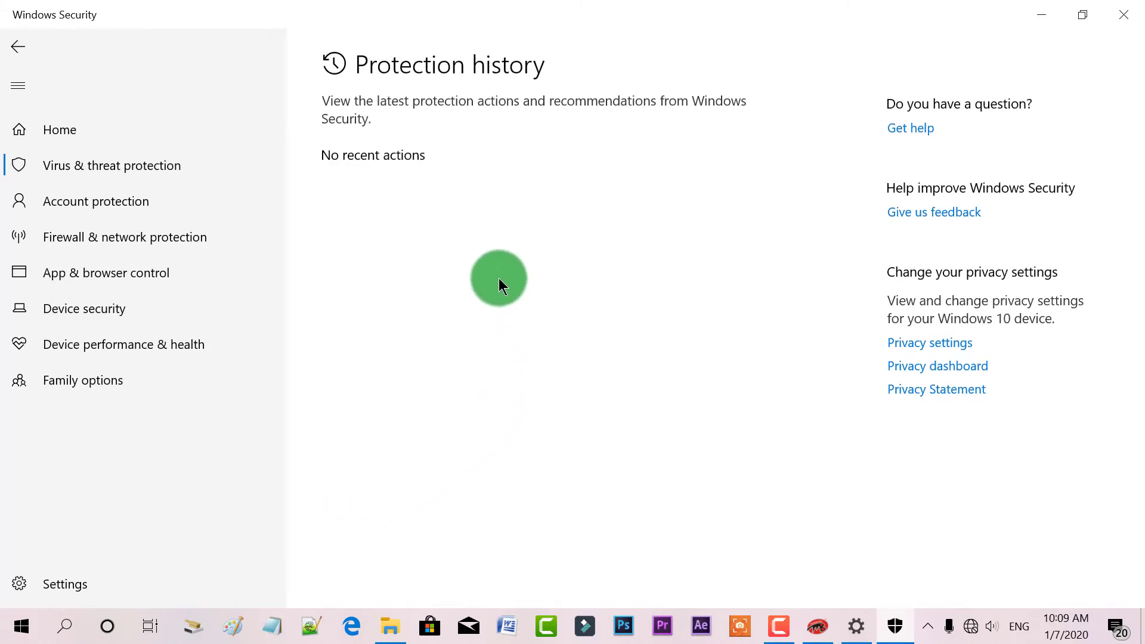
Browse the protection history and expand the blocked threat from 1/7/2020 9:53 AM to examine its status and affected file.
{"action": "scroll", "coordinate": [384, 148], "scroll_direction": "down", "scroll_amount": 2}
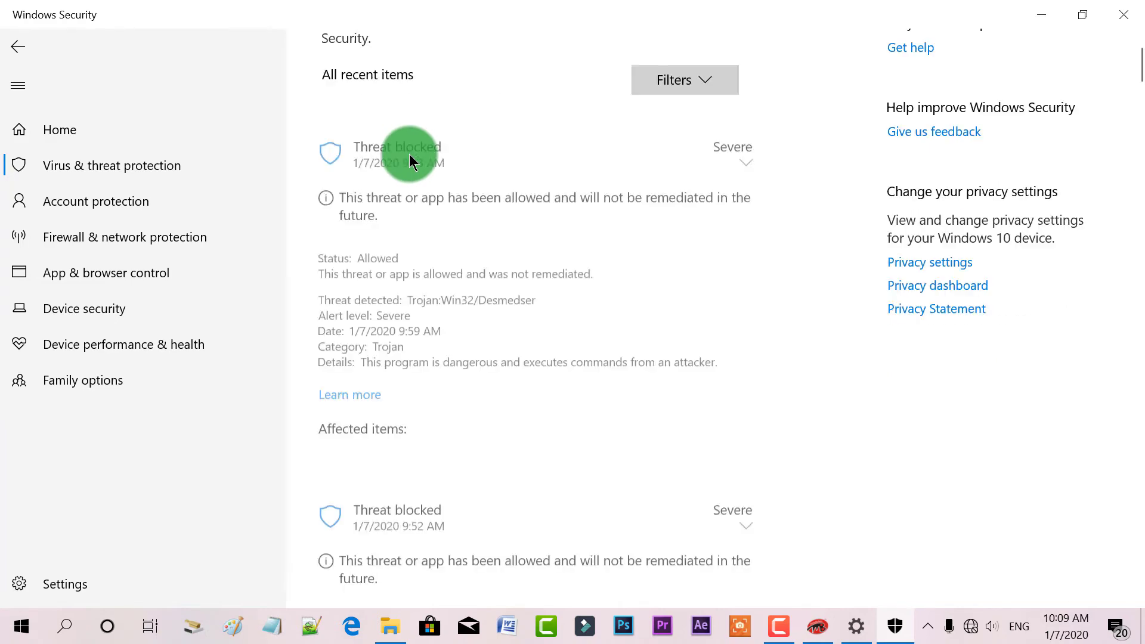
{"action": "scroll", "coordinate": [515, 138], "scroll_direction": "down", "scroll_amount": 2}
{"action": "scroll", "coordinate": [383, 141], "scroll_direction": "up", "scroll_amount": 4}
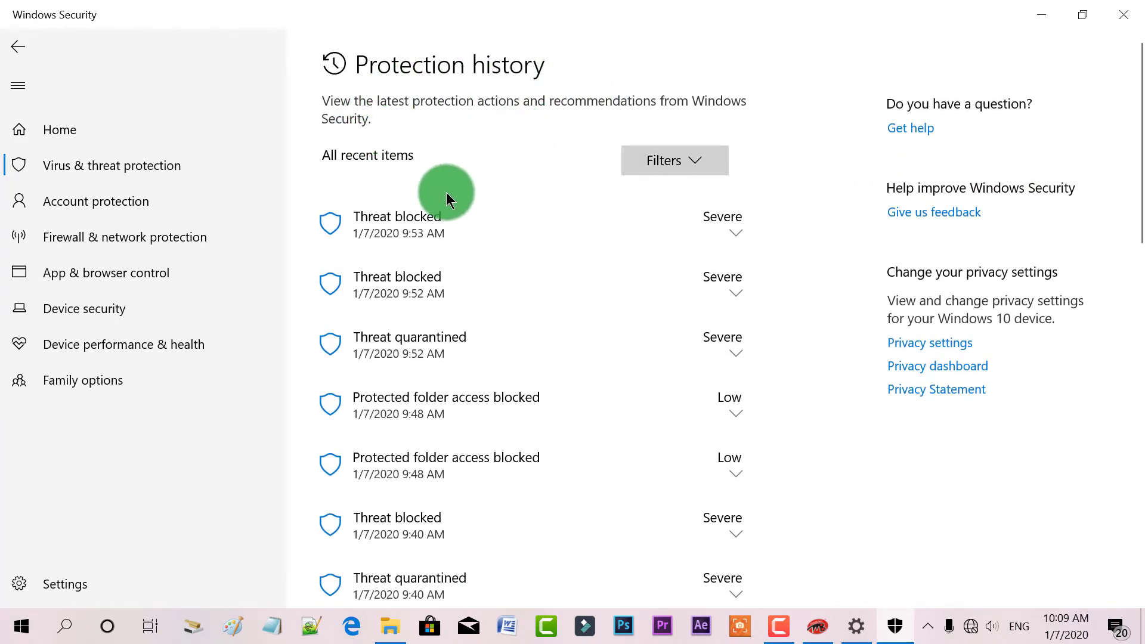
{"action": "scroll", "coordinate": [547, 216], "scroll_direction": "down", "scroll_amount": 3}
{"action": "scroll", "coordinate": [624, 173], "scroll_direction": "up", "scroll_amount": 2}
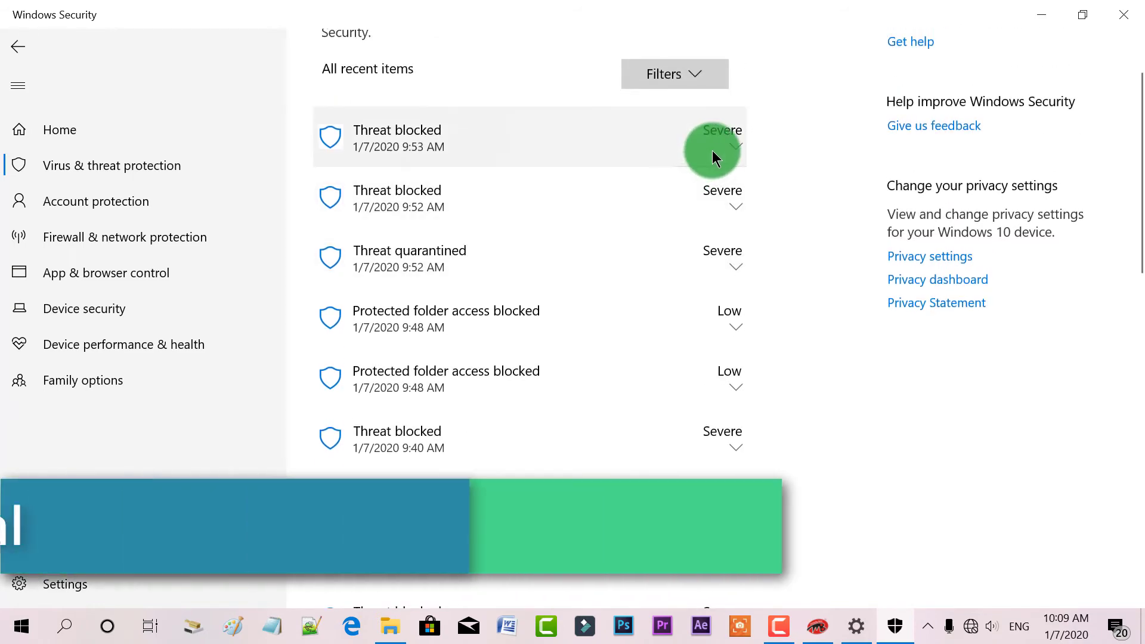
{"action": "left_click", "coordinate": [713, 154]}
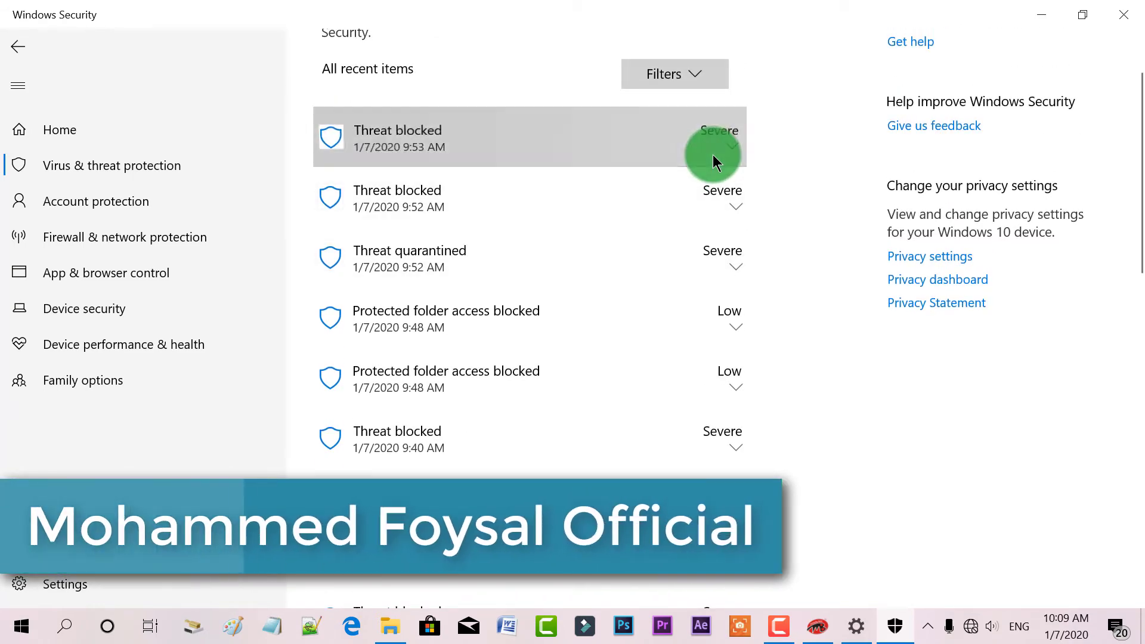
{"action": "scroll", "coordinate": [703, 341], "scroll_direction": "down", "scroll_amount": 1}
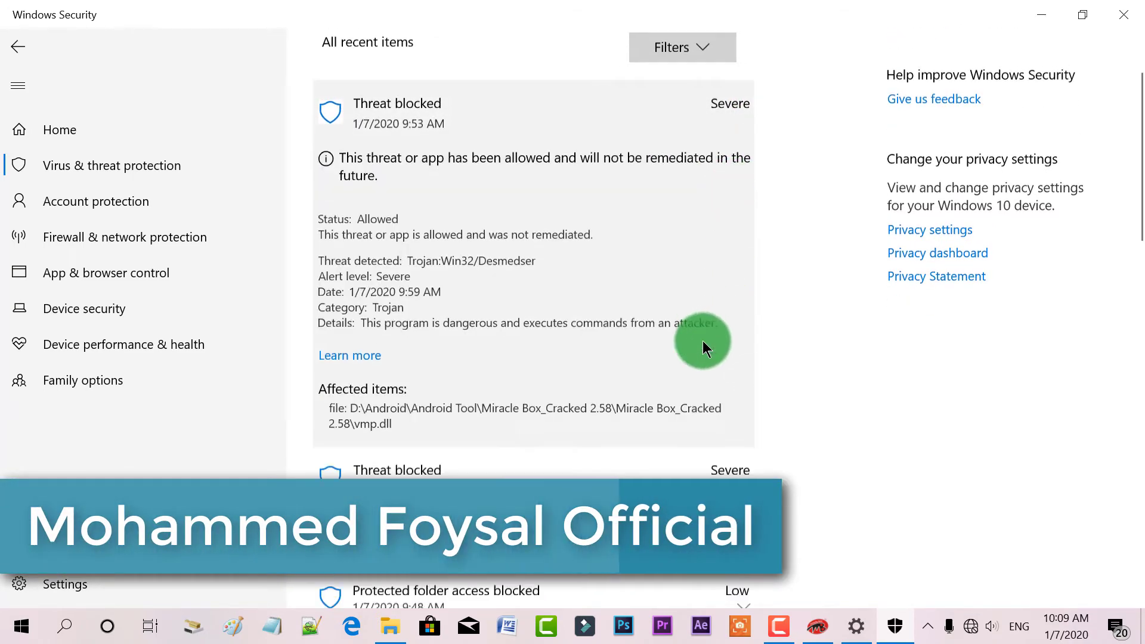
{"action": "scroll", "coordinate": [659, 289], "scroll_direction": "down", "scroll_amount": 3}
{"action": "scroll", "coordinate": [716, 266], "scroll_direction": "down", "scroll_amount": 2}
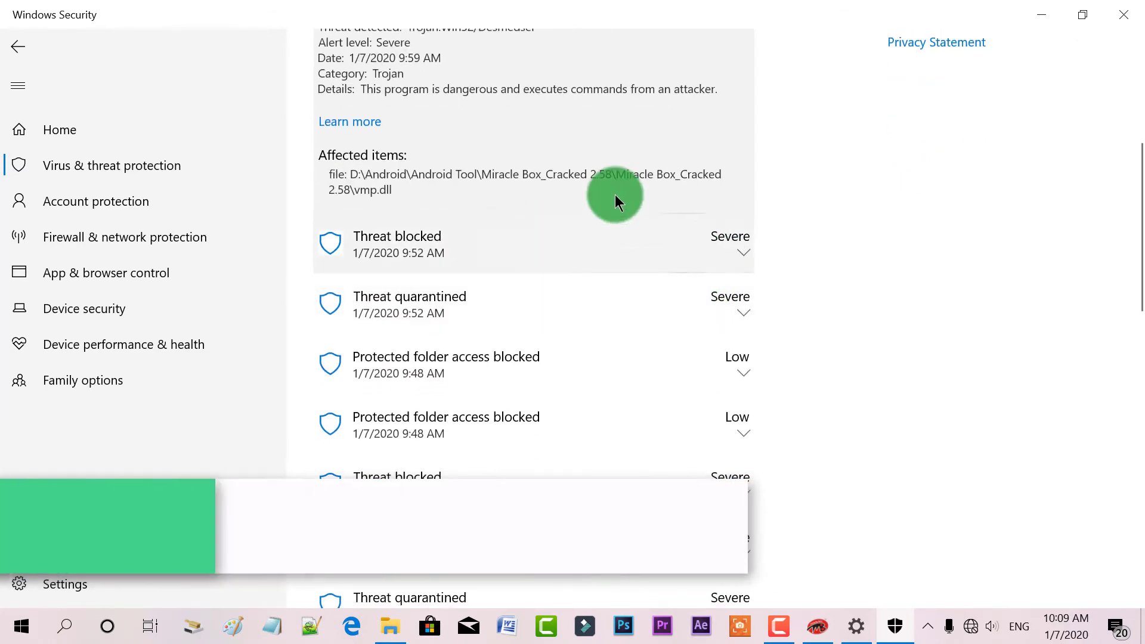
Expand the blocked and quarantined threats from 9:52 AM, and show the actions available for the quarantined one.
{"action": "left_click", "coordinate": [727, 238]}
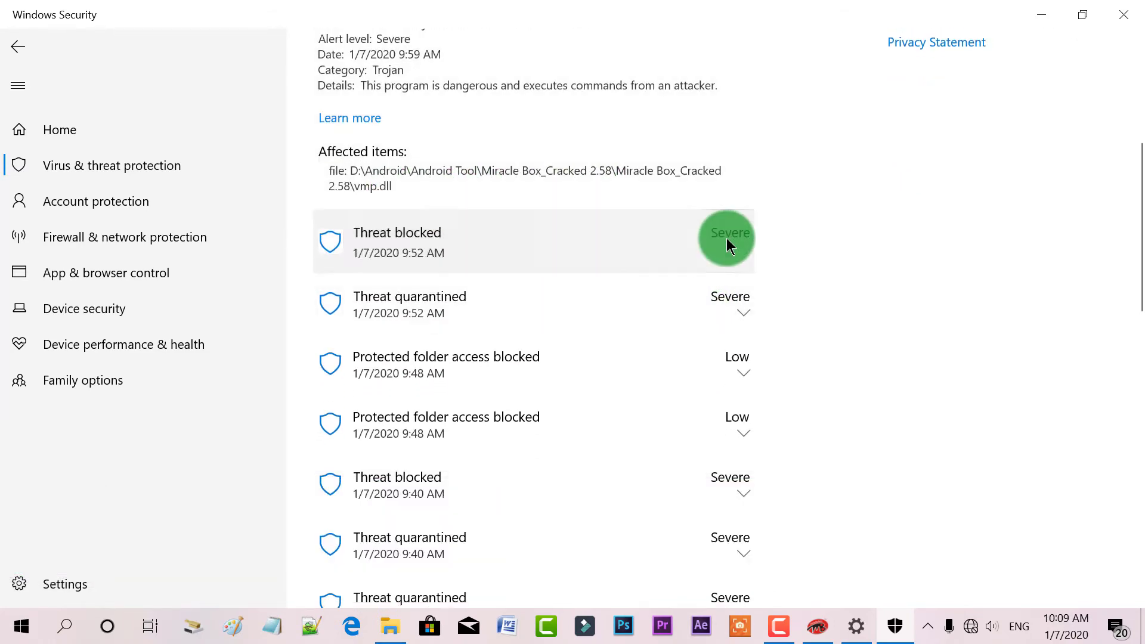
{"action": "scroll", "coordinate": [625, 310], "scroll_direction": "down", "scroll_amount": 3}
{"action": "scroll", "coordinate": [529, 220], "scroll_direction": "up", "scroll_amount": 2}
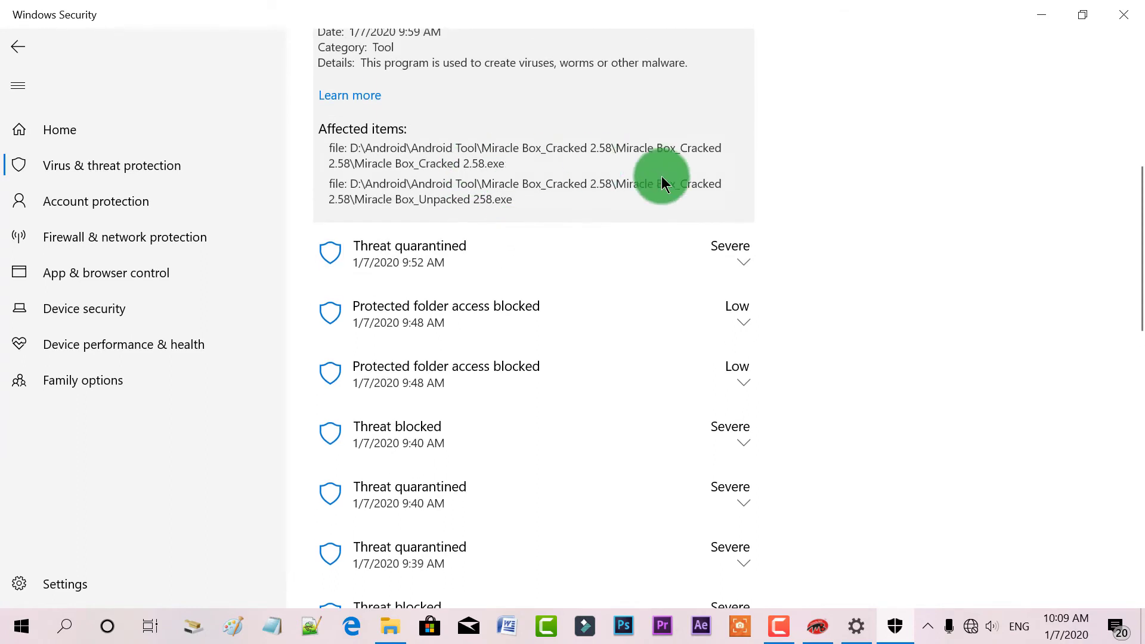
{"action": "left_click", "coordinate": [731, 255]}
{"action": "left_click", "coordinate": [693, 284]}
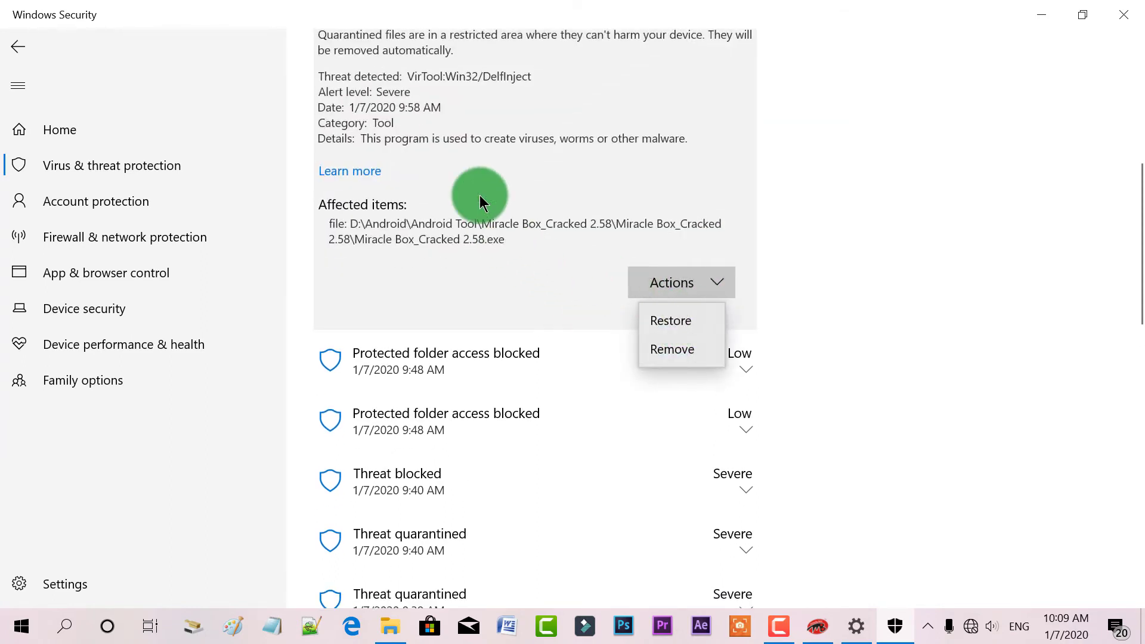
{"action": "left_click", "coordinate": [728, 243]}
{"action": "scroll", "coordinate": [522, 272], "scroll_direction": "down", "scroll_amount": 4}
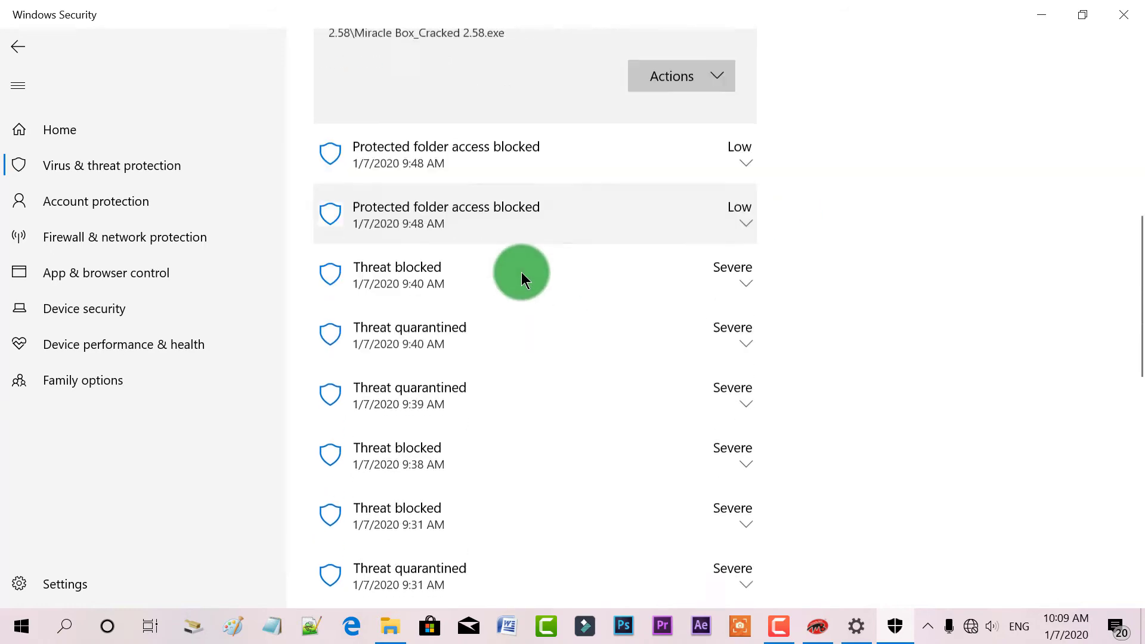
Expand the blocked threats from 9:38 AM and 9:31 AM to examine their details and affected files.
{"action": "scroll", "coordinate": [600, 141], "scroll_direction": "down", "scroll_amount": 3}
{"action": "scroll", "coordinate": [648, 173], "scroll_direction": "up", "scroll_amount": 1}
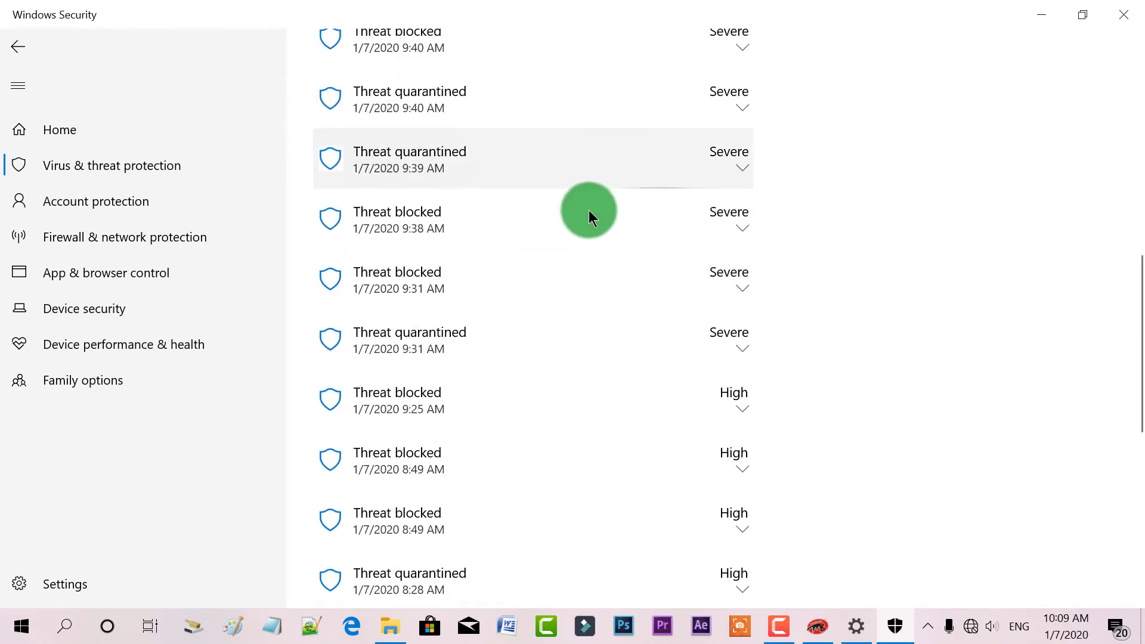
{"action": "left_click", "coordinate": [550, 242]}
{"action": "scroll", "coordinate": [606, 266], "scroll_direction": "down", "scroll_amount": 1}
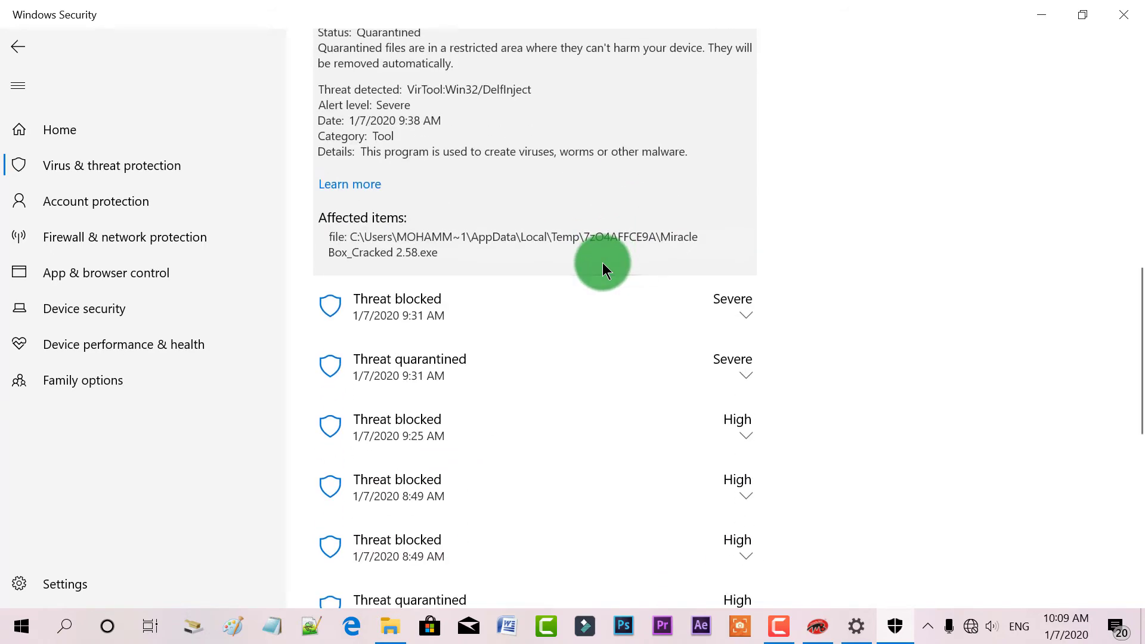
{"action": "left_click", "coordinate": [696, 304]}
{"action": "scroll", "coordinate": [578, 237], "scroll_direction": "down", "scroll_amount": 1}
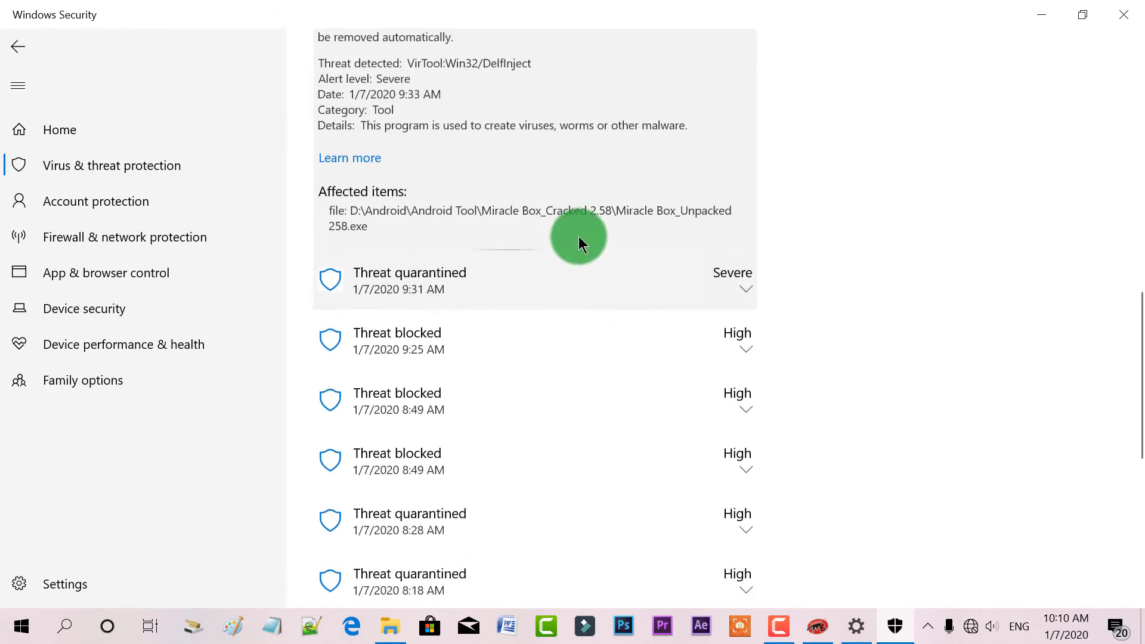
Expand the quarantined threat from 9:31 AM, show its available actions, and look through the older protection history entries.
{"action": "left_click", "coordinate": [716, 307]}
{"action": "left_click", "coordinate": [681, 326]}
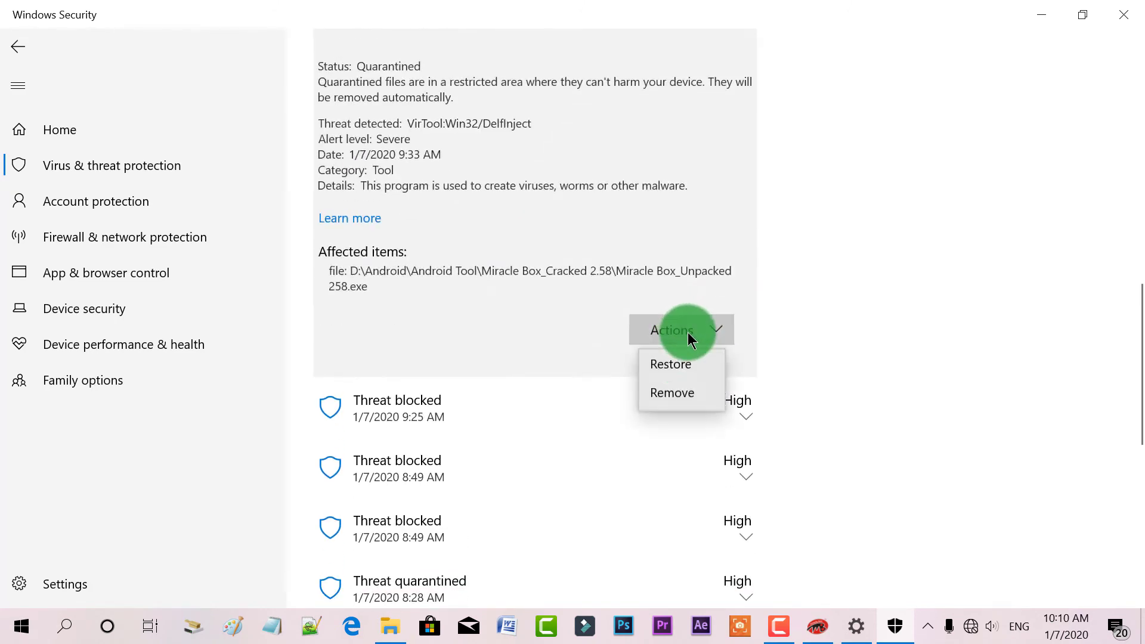
{"action": "left_click", "coordinate": [776, 331]}
{"action": "scroll", "coordinate": [521, 267], "scroll_direction": "down", "scroll_amount": 5}
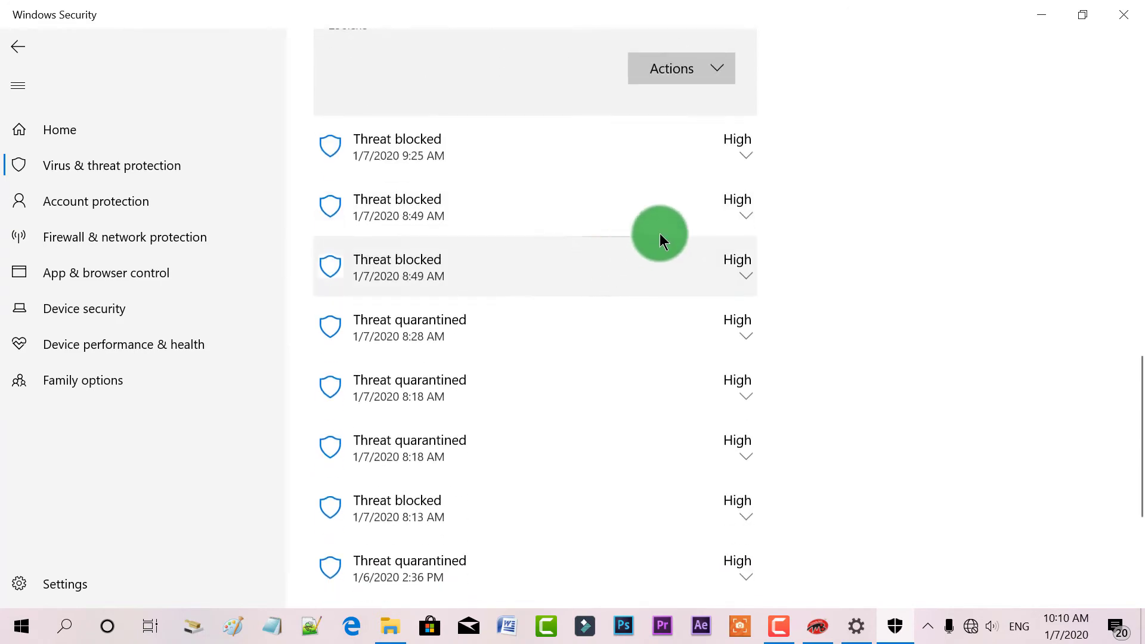
{"action": "left_click", "coordinate": [701, 189]}
{"action": "scroll", "coordinate": [729, 200], "scroll_direction": "down", "scroll_amount": 2}
{"action": "scroll", "coordinate": [424, 107], "scroll_direction": "up", "scroll_amount": 15}
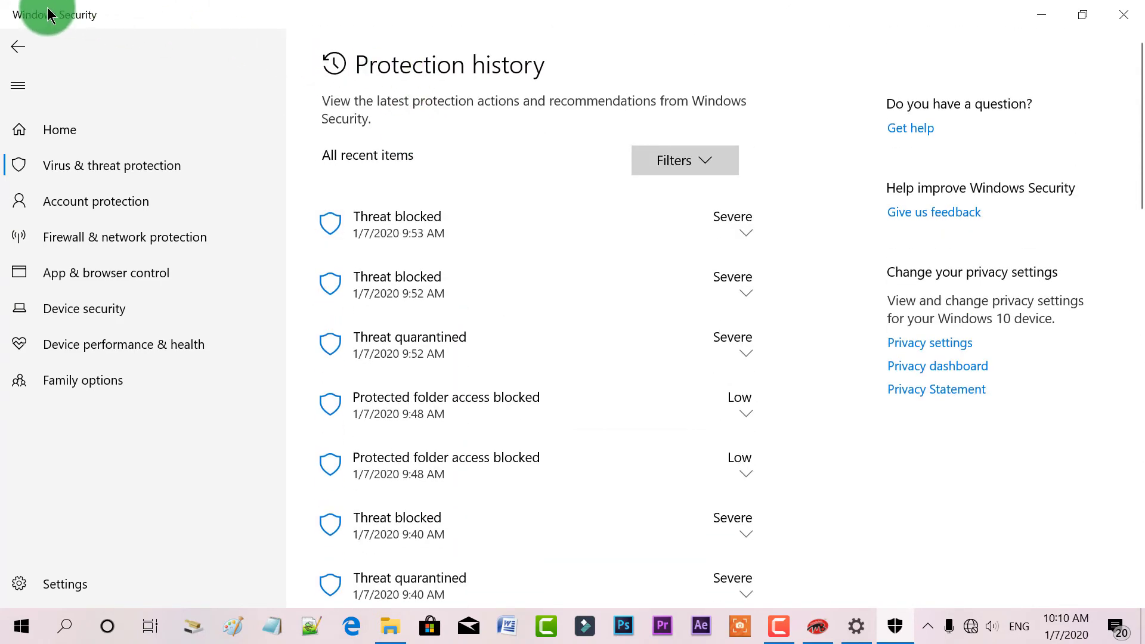
Return to the Virus & threat protection page, revisit the allowed threats list, and go back.
{"action": "left_click", "coordinate": [14, 43]}
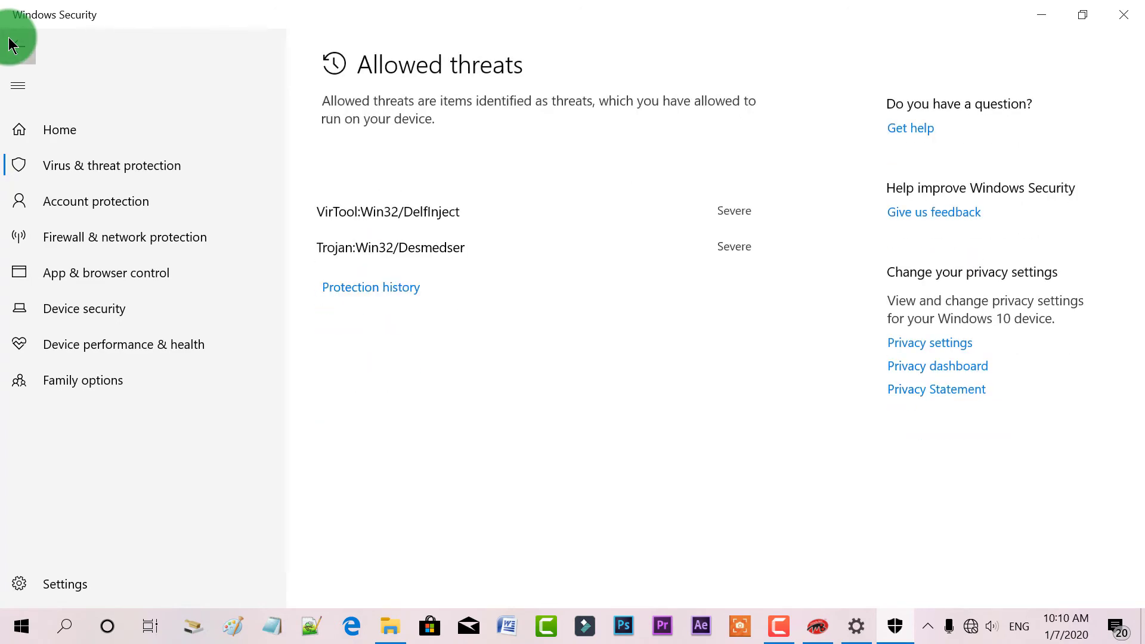
{"action": "left_click", "coordinate": [12, 45]}
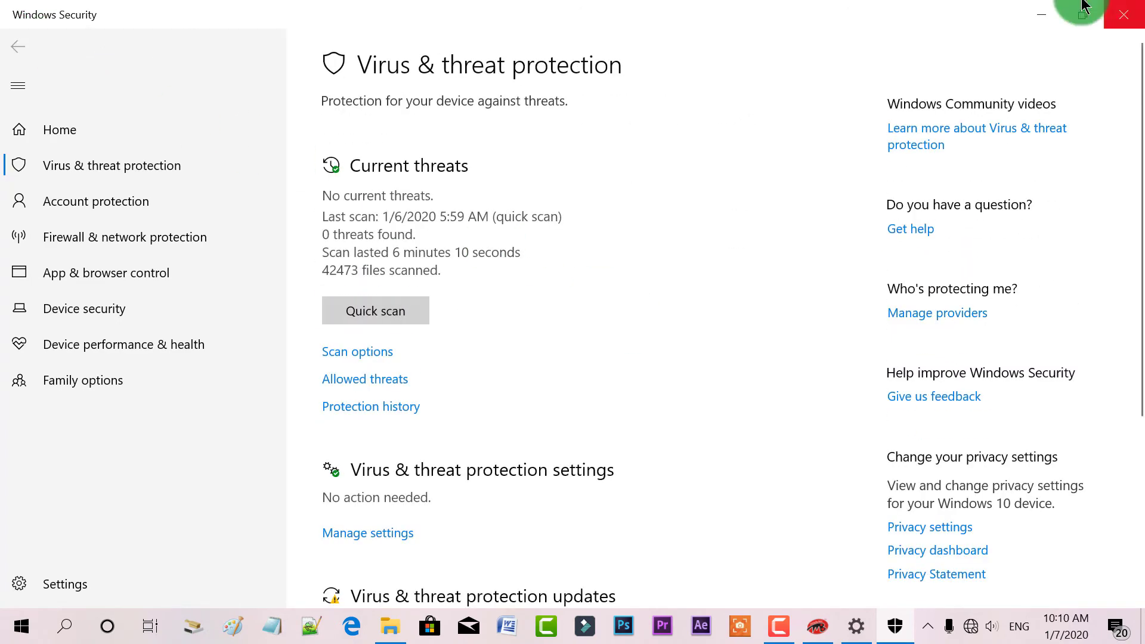
{"action": "left_click", "coordinate": [362, 392]}
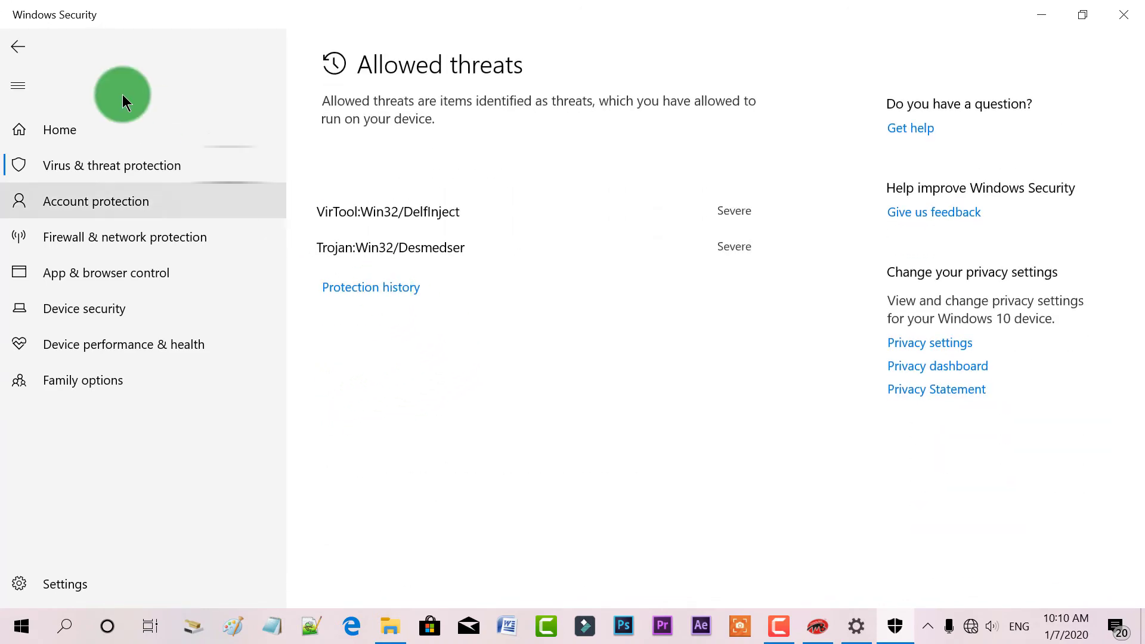
{"action": "left_click", "coordinate": [27, 48]}
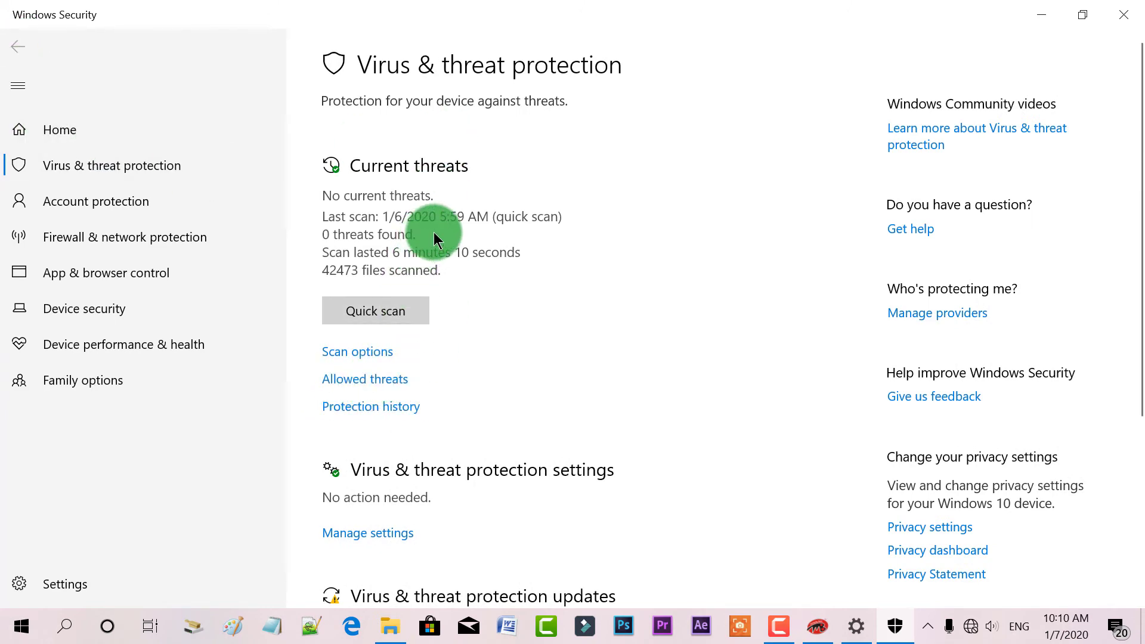
Open the Virus & threat protection settings and examine the switches from real-time protection to Tamper Protection.
{"action": "scroll", "coordinate": [434, 231], "scroll_direction": "down", "scroll_amount": 5}
{"action": "left_click", "coordinate": [362, 257]}
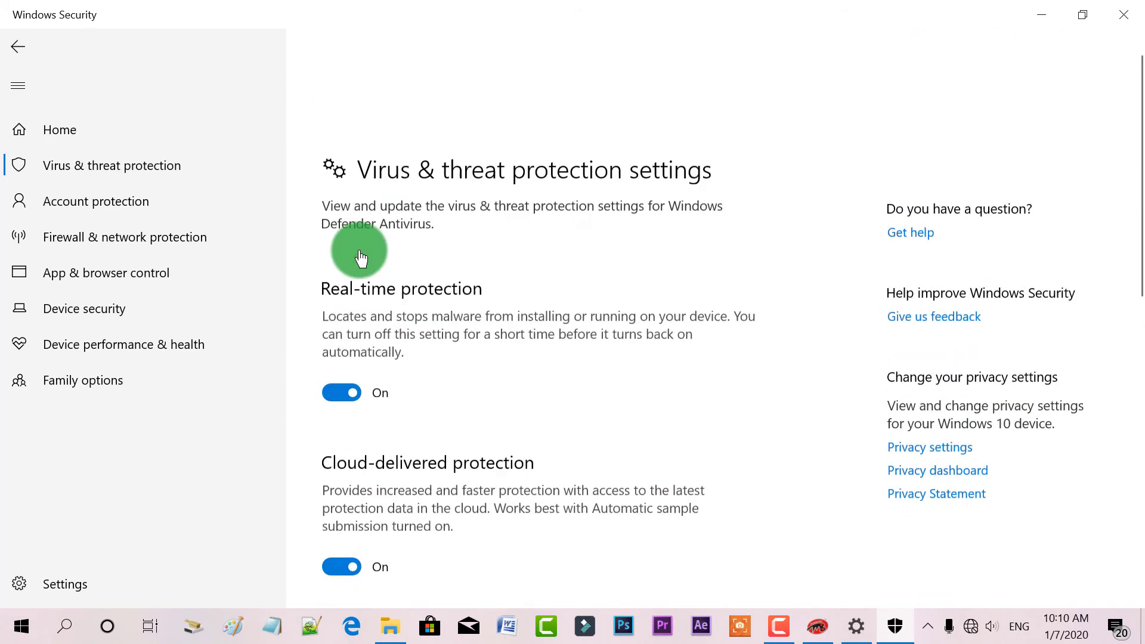
{"action": "scroll", "coordinate": [417, 179], "scroll_direction": "down", "scroll_amount": 6}
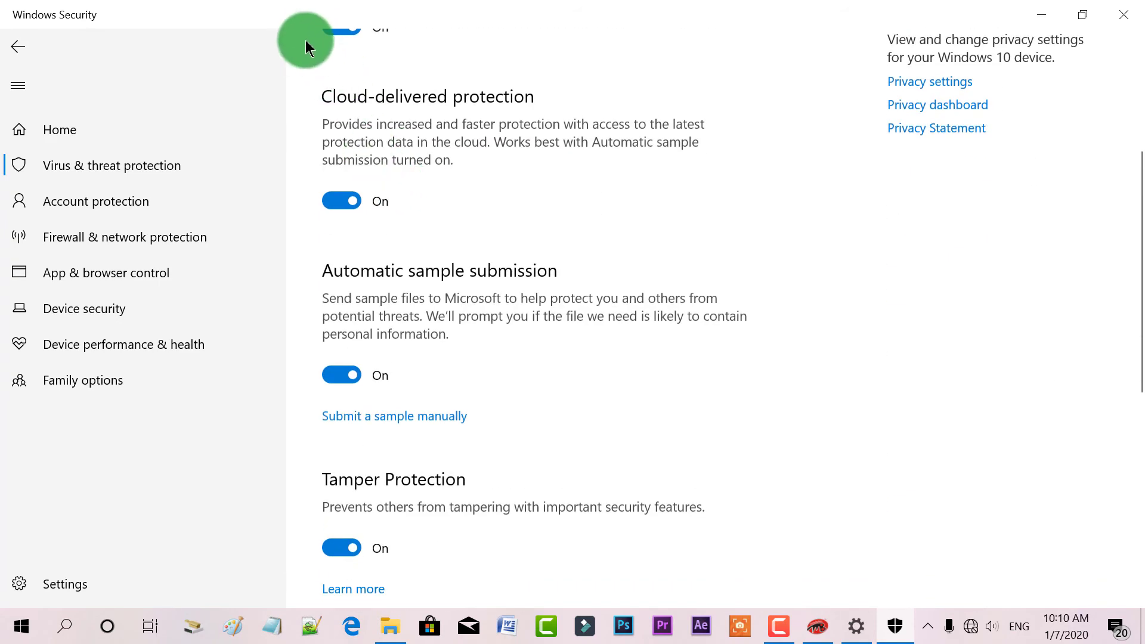
{"action": "scroll", "coordinate": [298, 59], "scroll_direction": "up", "scroll_amount": 5}
{"action": "scroll", "coordinate": [292, 89], "scroll_direction": "down", "scroll_amount": 3}
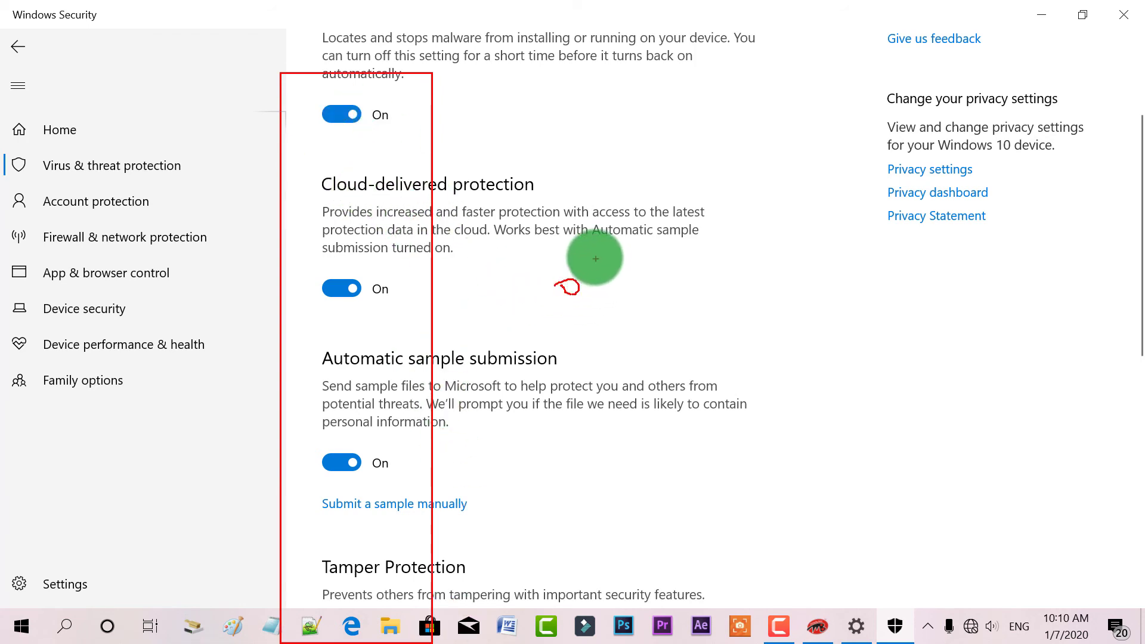
Handwrite "off OK" in red beside the protection switches and clear the screen annotations.
{"action": "left_click_drag", "start_coordinate": [594, 254], "coordinate": [609, 301]}
{"action": "mouse_move", "coordinate": [590, 281]}
{"action": "left_mouse_down"}
{"action": "mouse_move", "coordinate": [614, 273]}
{"action": "mouse_move", "coordinate": [639, 300]}
{"action": "left_mouse_up"}
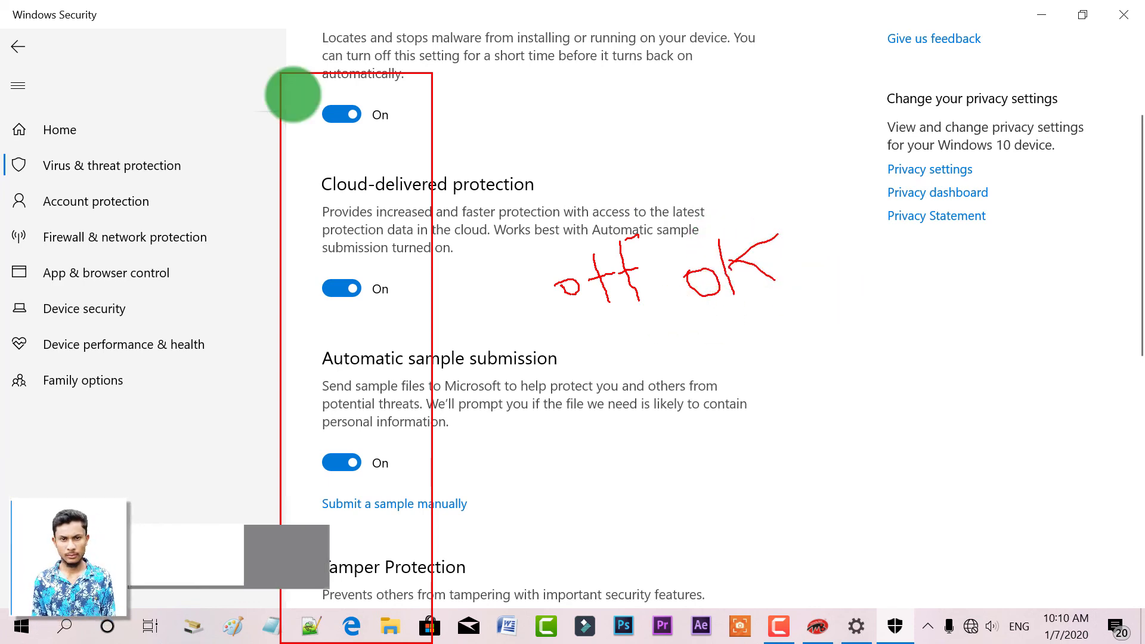
{"action": "key", "text": "Escape"}
Close Windows Security and Settings, and refresh the desktop.
{"action": "left_click", "coordinate": [1124, 14]}
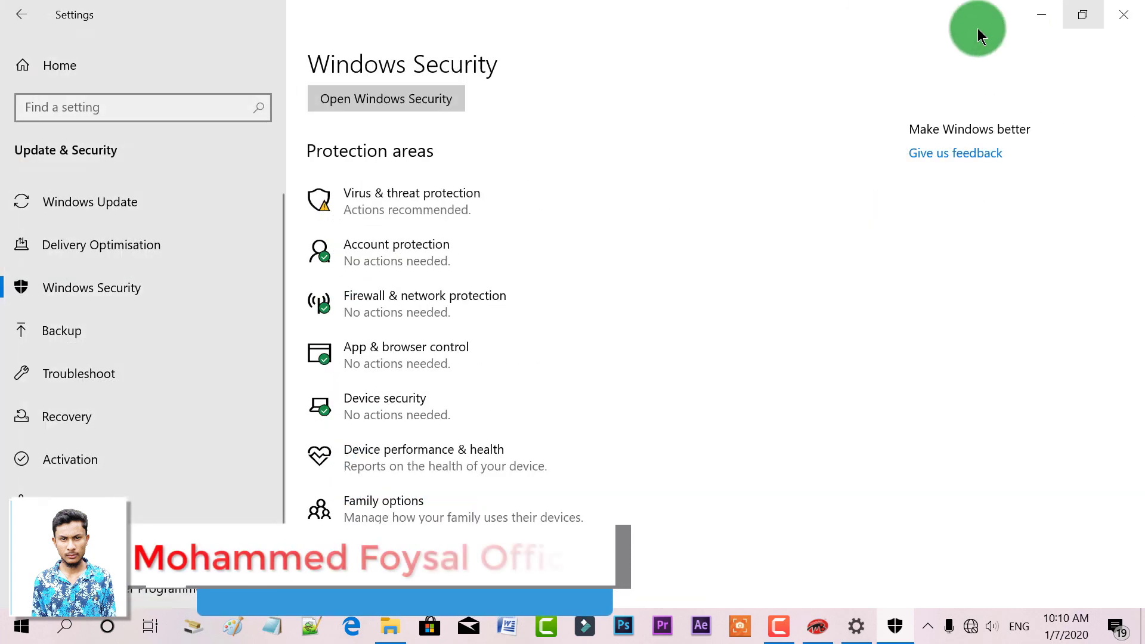
{"action": "left_click", "coordinate": [1124, 14]}
{"action": "key", "text": "super+d"}
{"action": "right_click", "coordinate": [773, 124]}
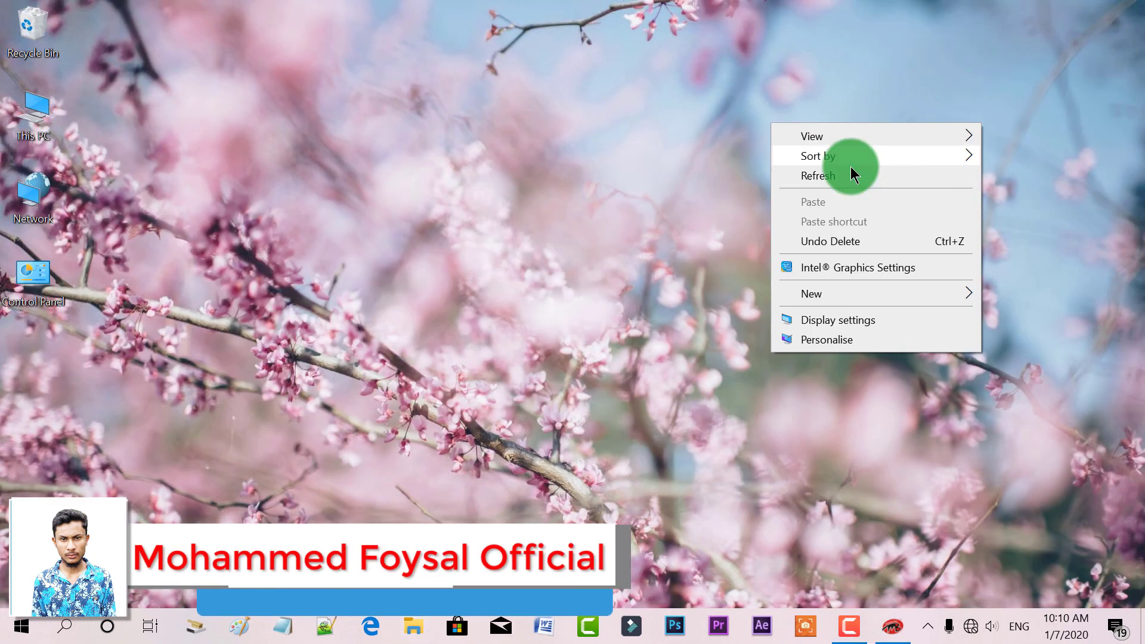
{"action": "left_click", "coordinate": [827, 174]}
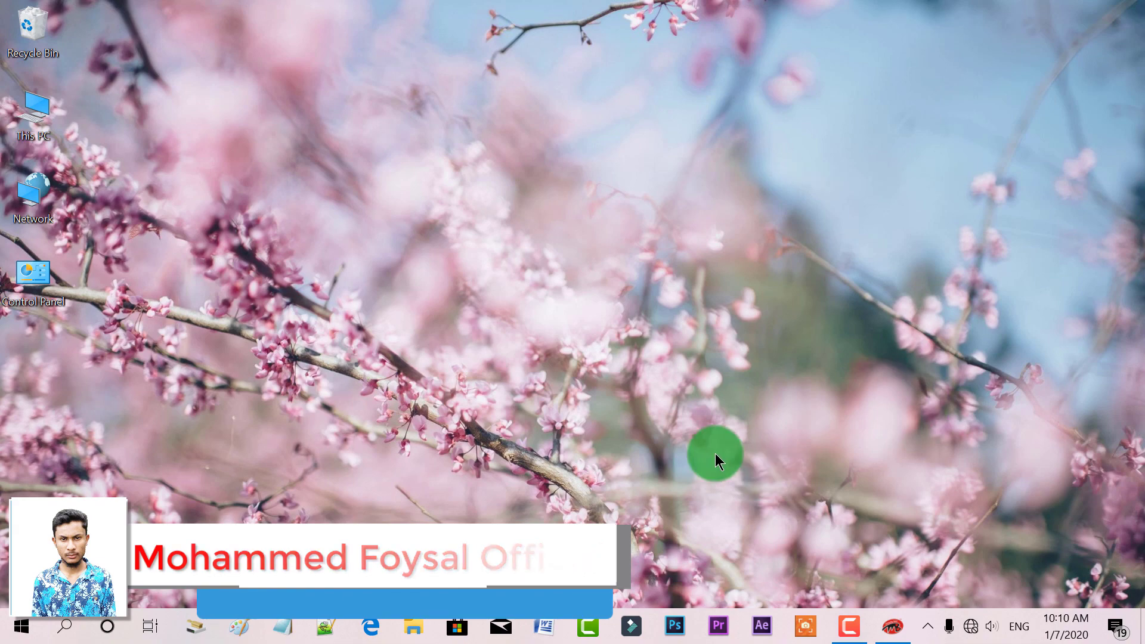
Bring up the Miracle Box 2.58 window and close it.
{"action": "left_click", "coordinate": [890, 631]}
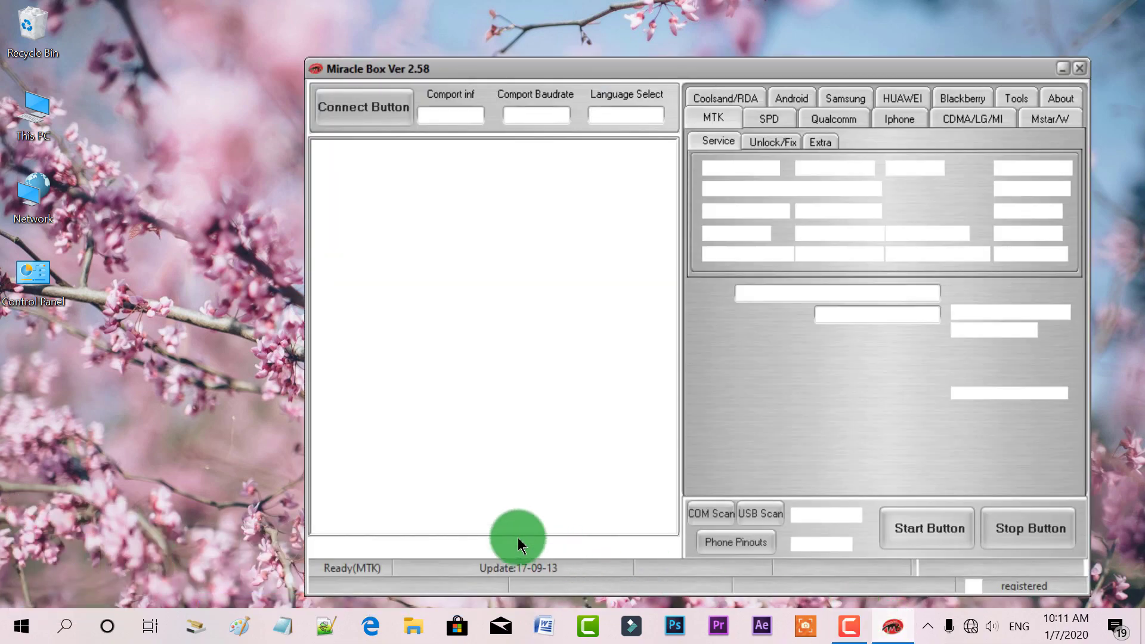
{"action": "left_click", "coordinate": [1076, 65]}
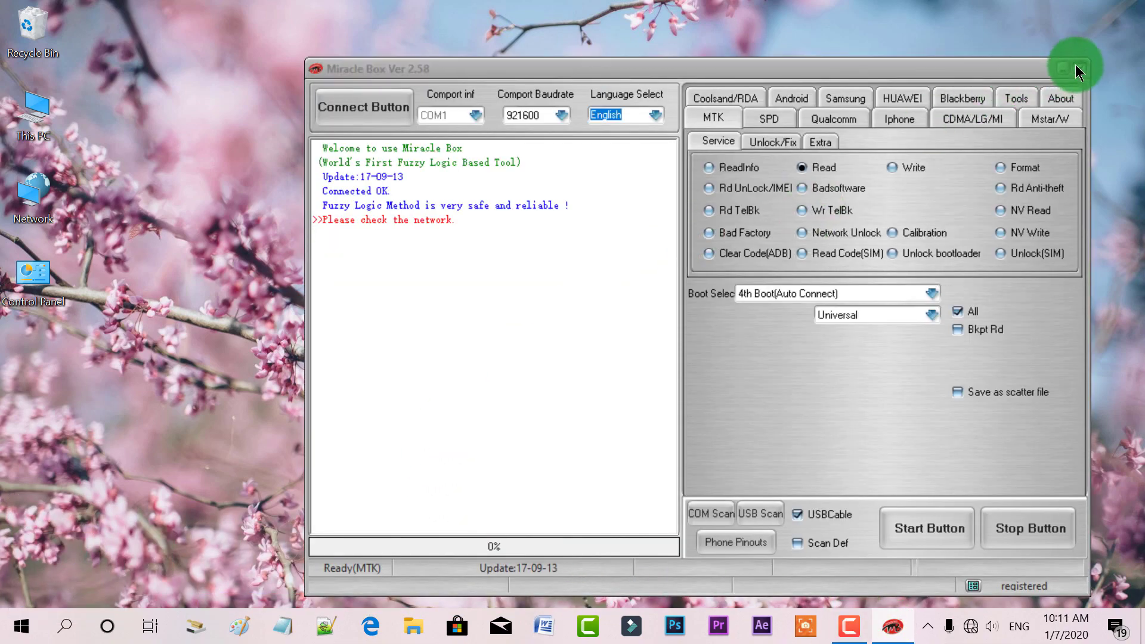